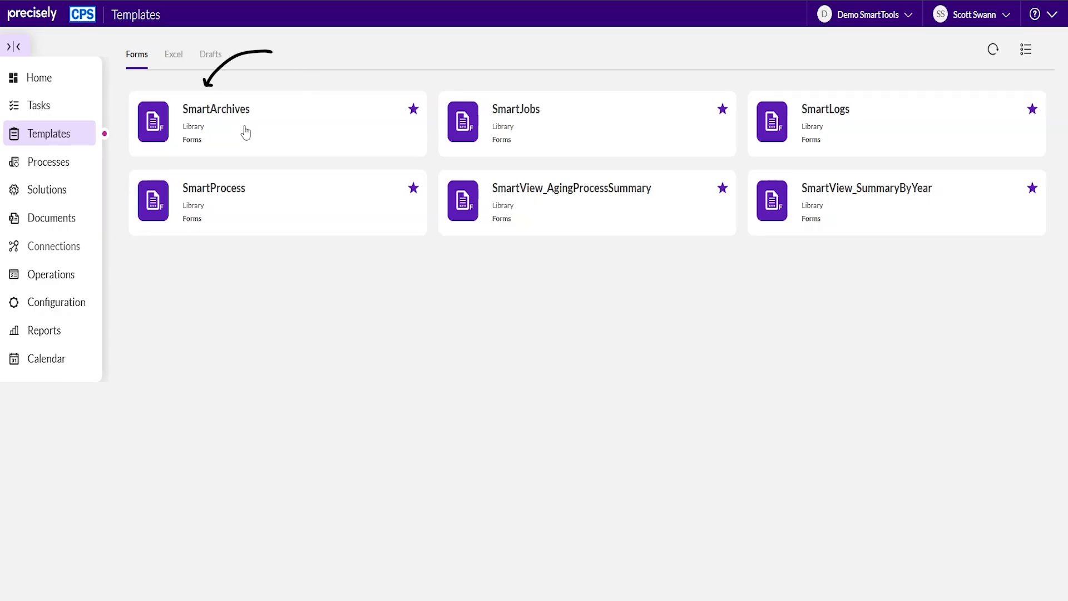
# Open the SmartArchives form and set the archive database to Main and the solution name to TestApproval
pyautogui.click(247, 132)
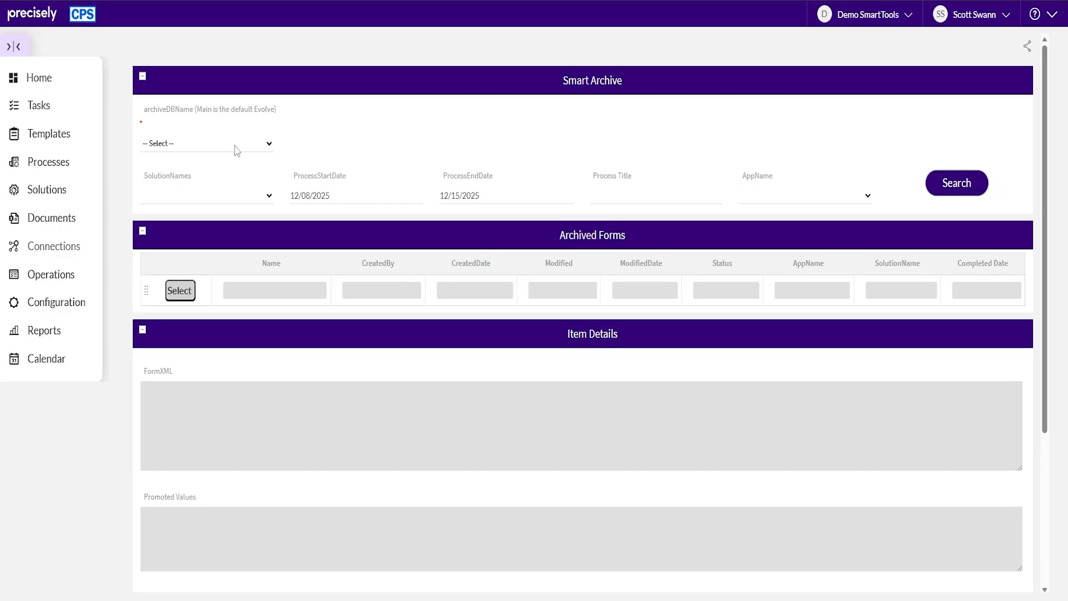
pyautogui.click(232, 148)
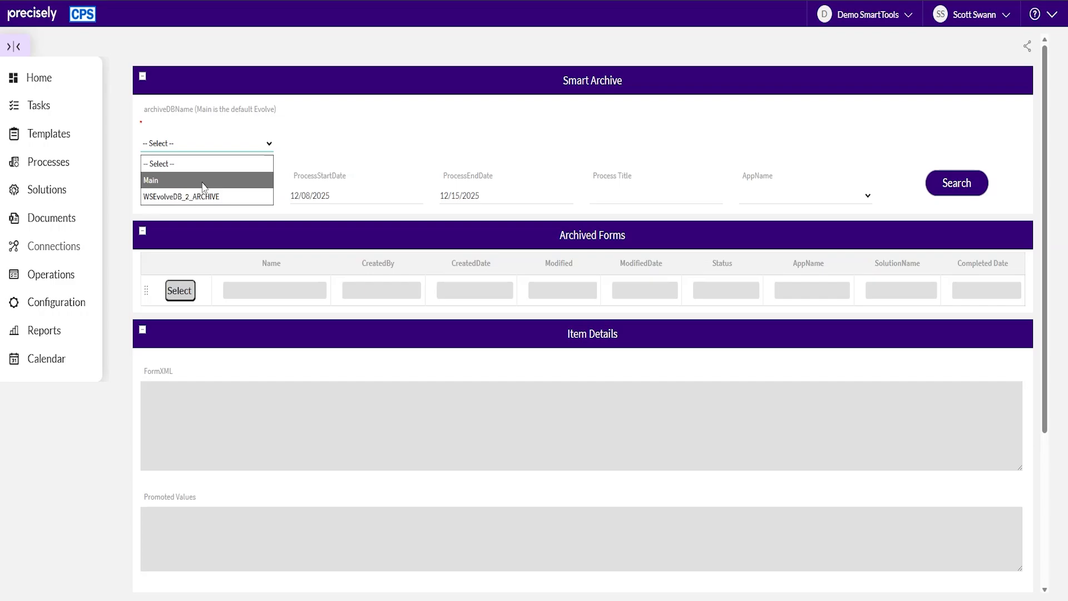
pyautogui.click(203, 180)
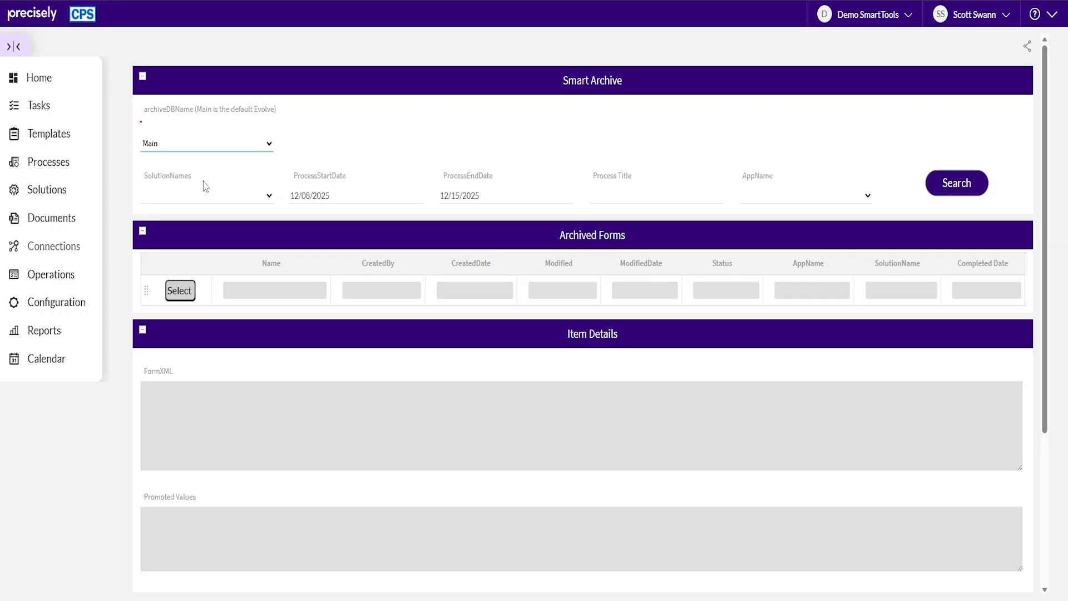
pyautogui.click(214, 200)
pyautogui.click(214, 200)
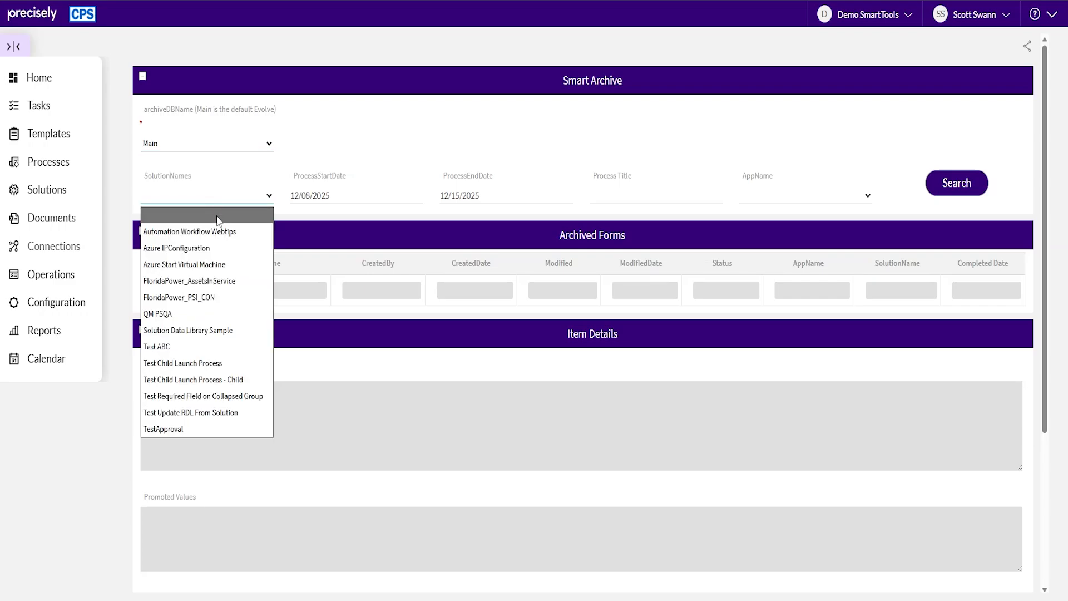
pyautogui.click(156, 433)
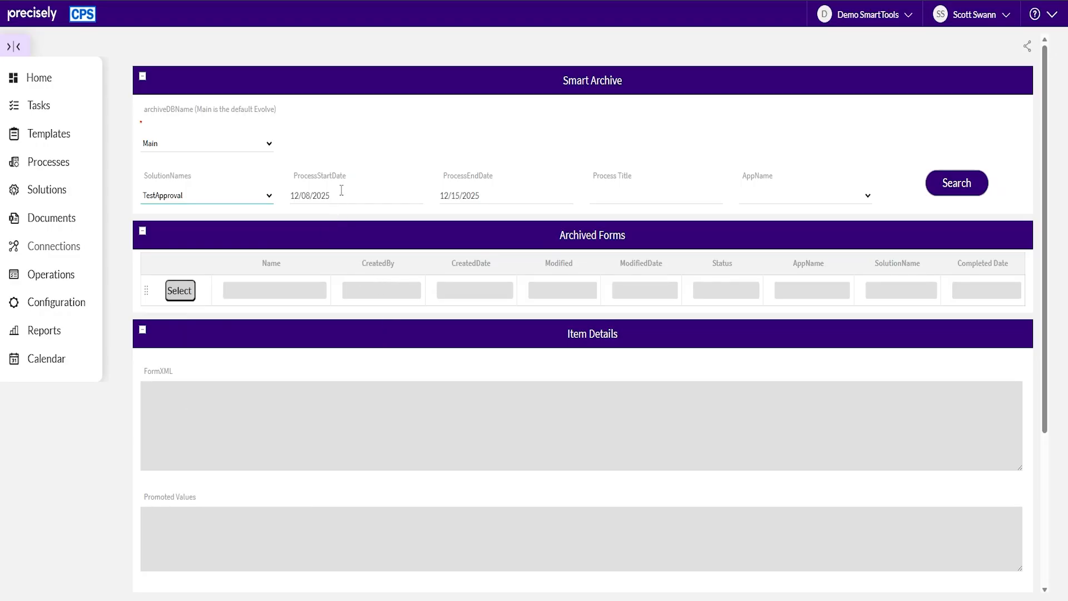
# Set the process start date to 12/08/2021 and search the archive, leaving process title and app name blank
pyautogui.click(341, 190)
pyautogui.press('BackSpace')
pyautogui.write('1')
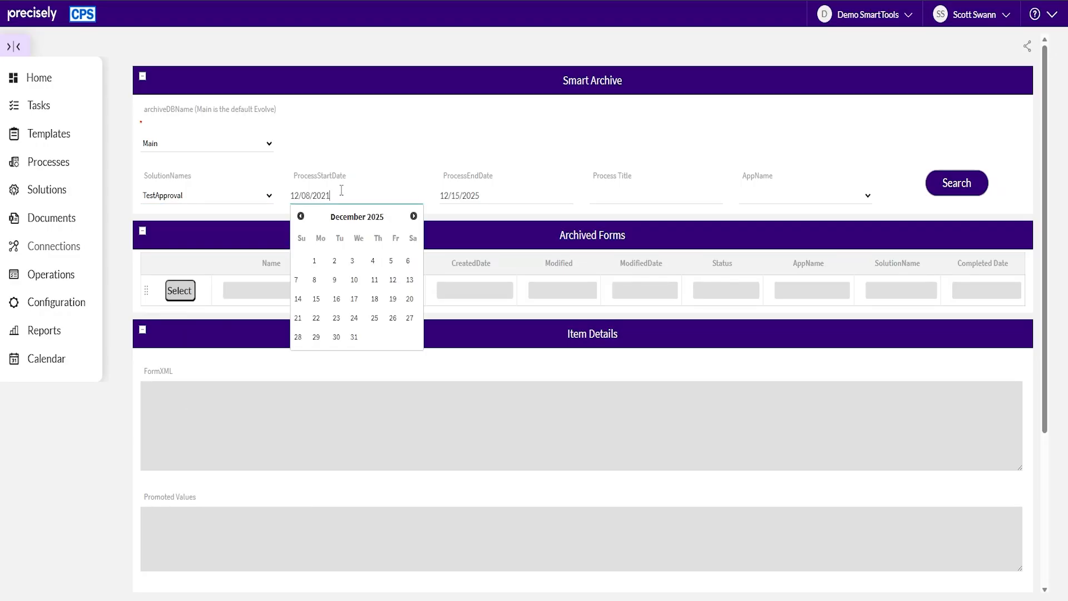
pyautogui.click(611, 199)
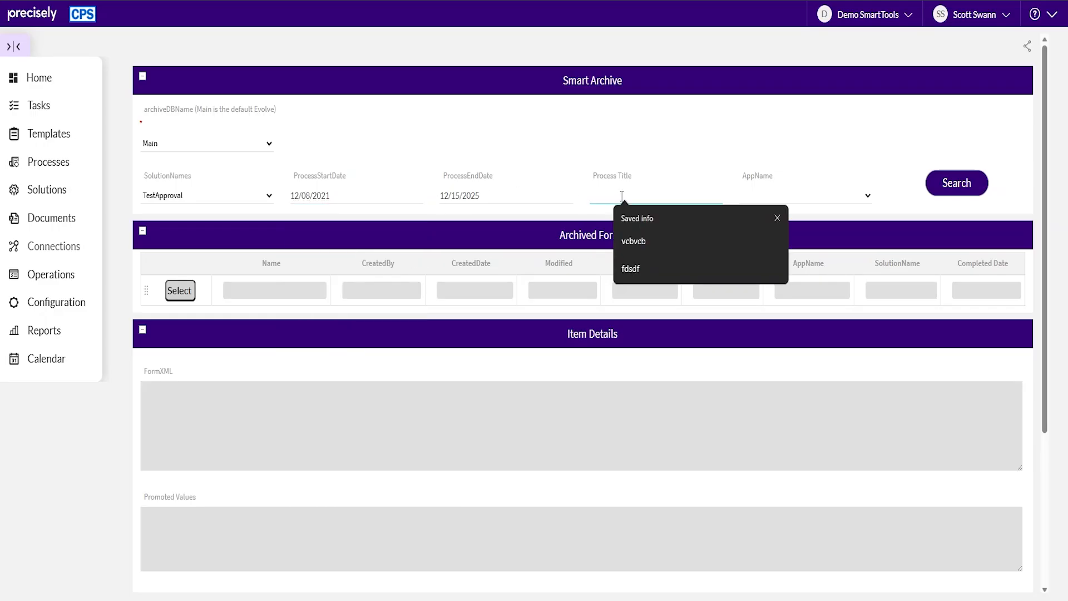
pyautogui.click(807, 198)
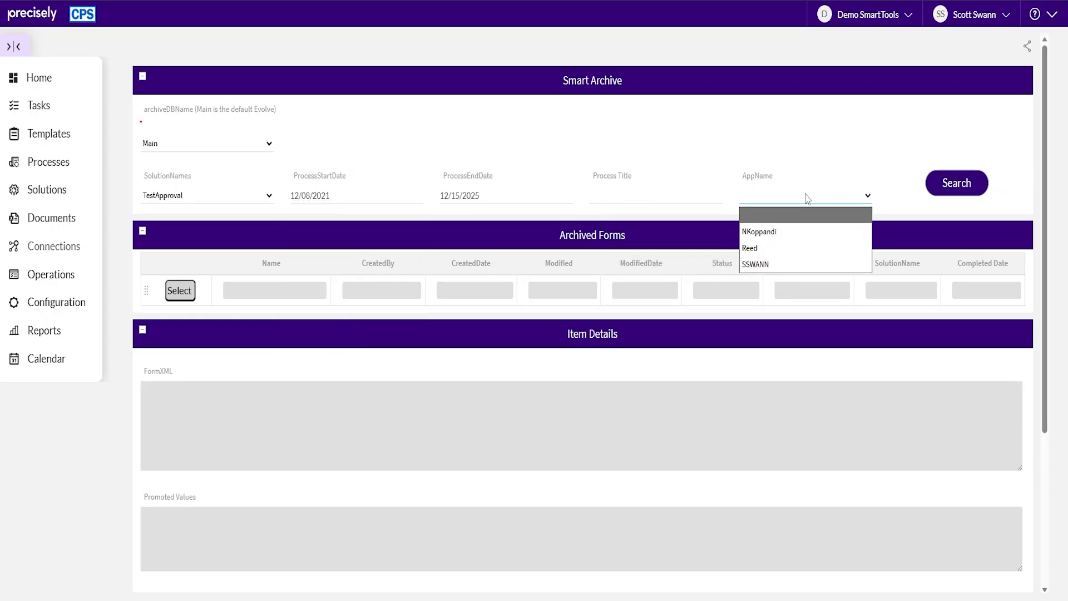
pyautogui.click(807, 197)
pyautogui.click(624, 198)
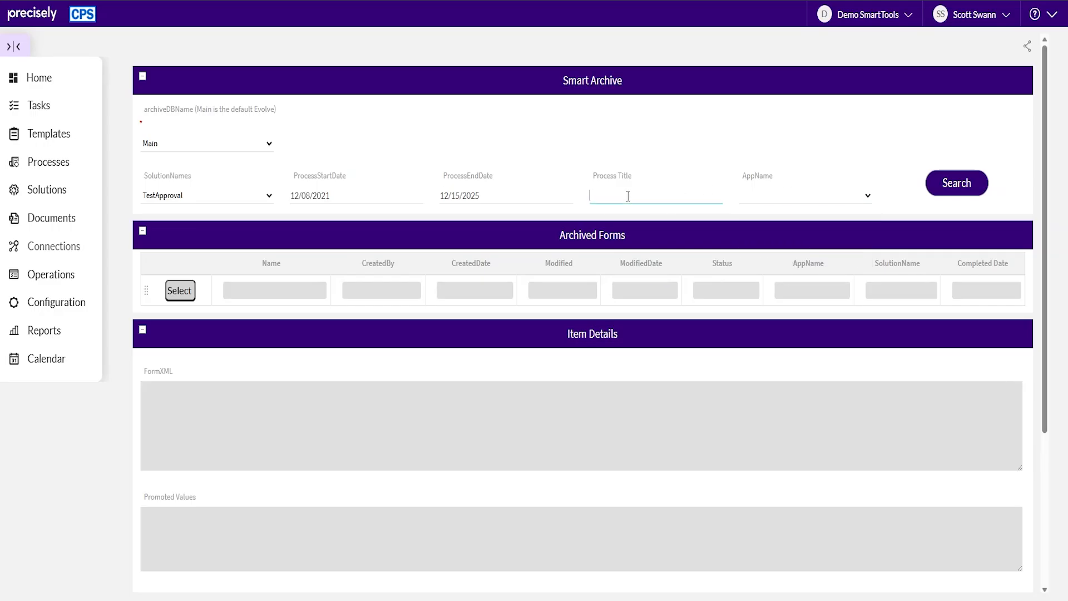
pyautogui.click(578, 145)
pyautogui.click(952, 193)
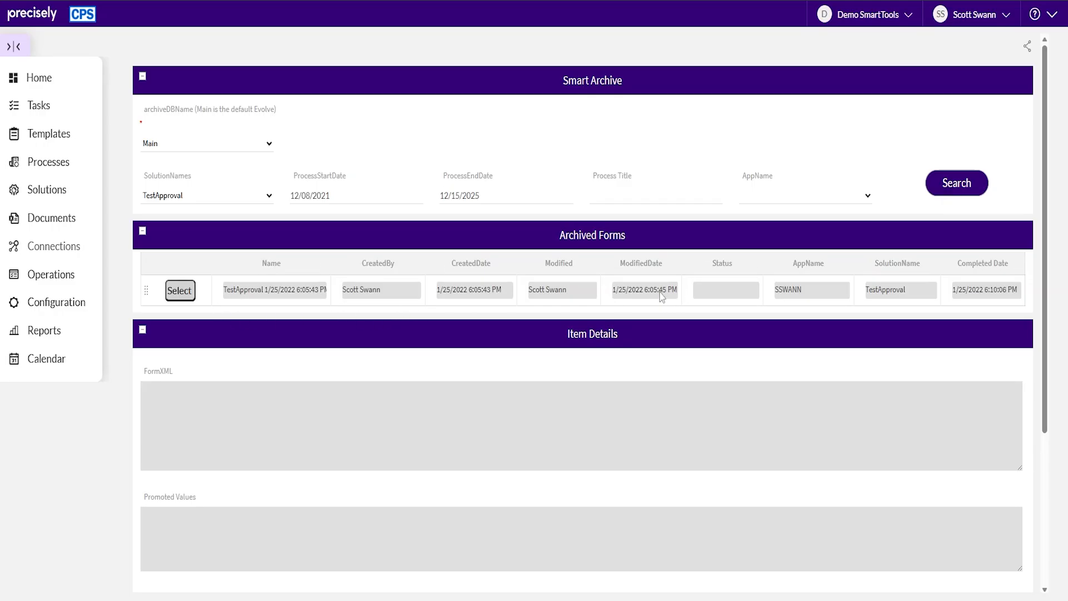
# Select the archived TestApproval form, review its item details and assignments, and open its form image
pyautogui.click(179, 290)
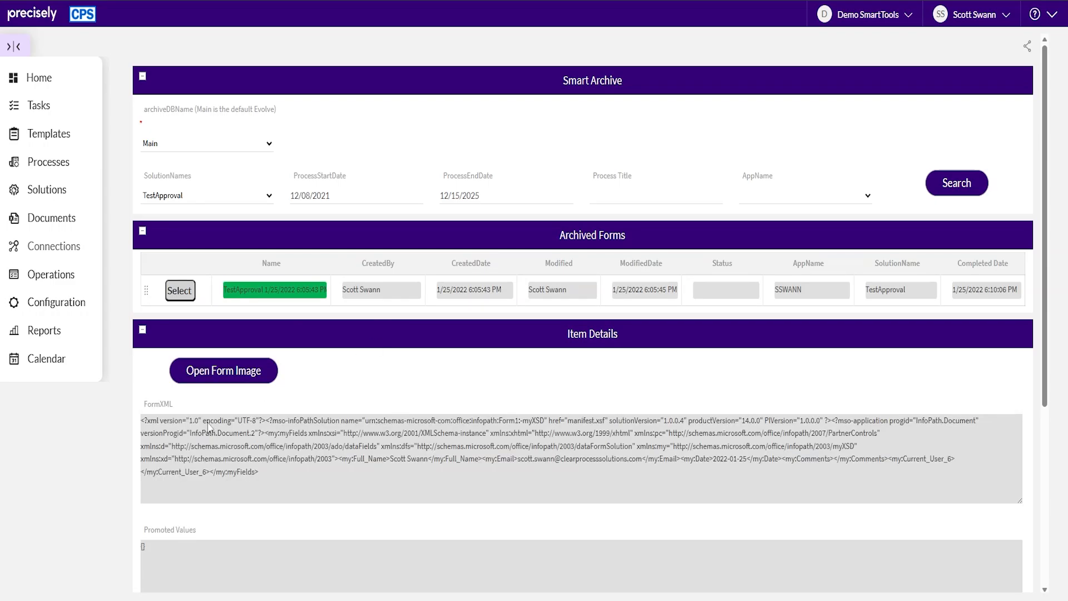
pyautogui.scroll(-1, 243, 443)
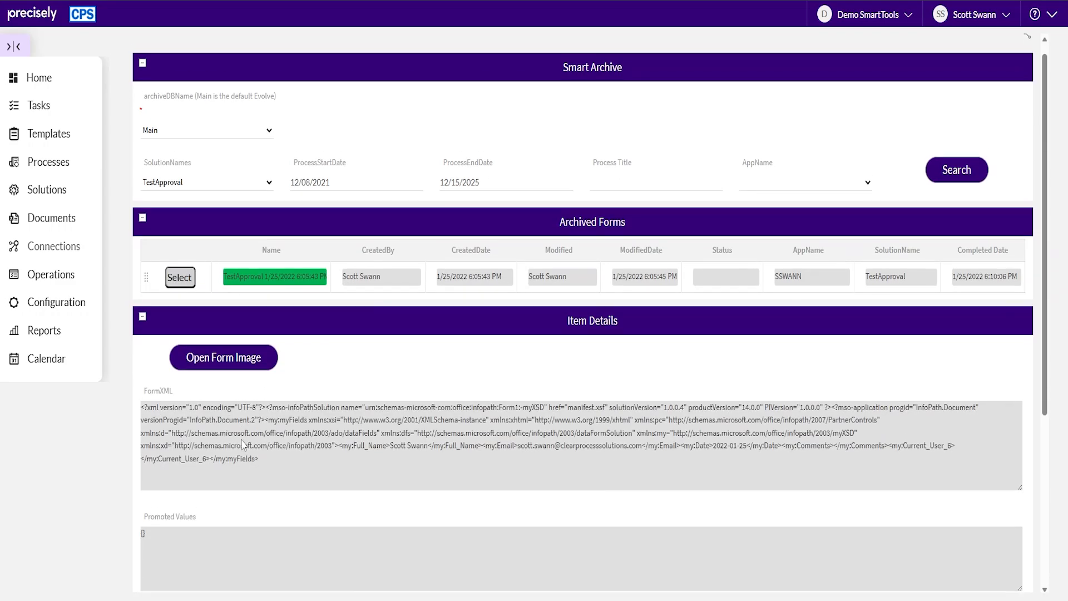
pyautogui.scroll(-5, 243, 443)
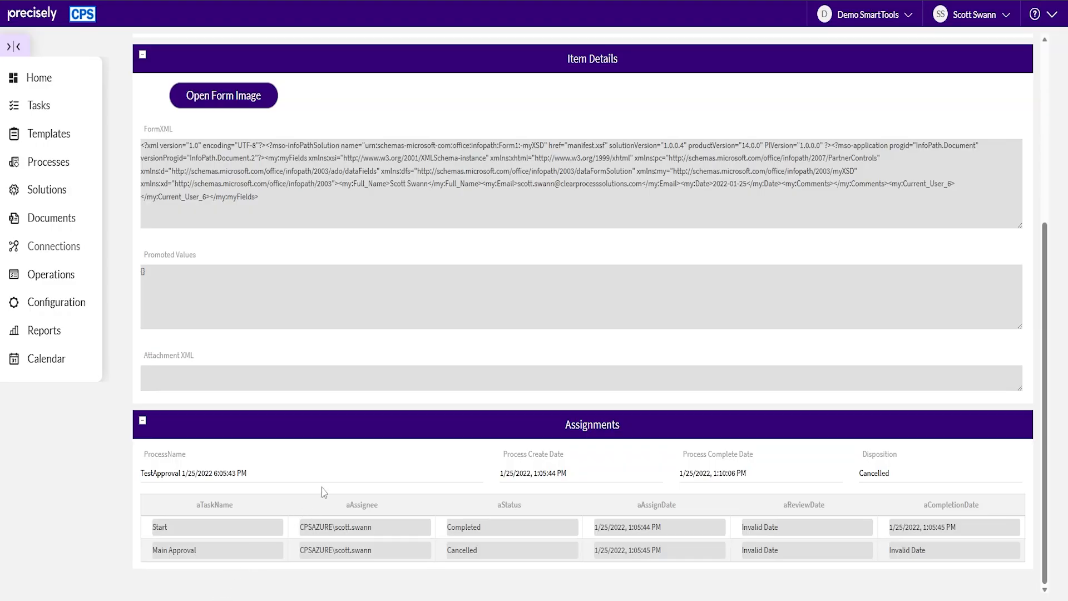
pyautogui.scroll(2, 326, 480)
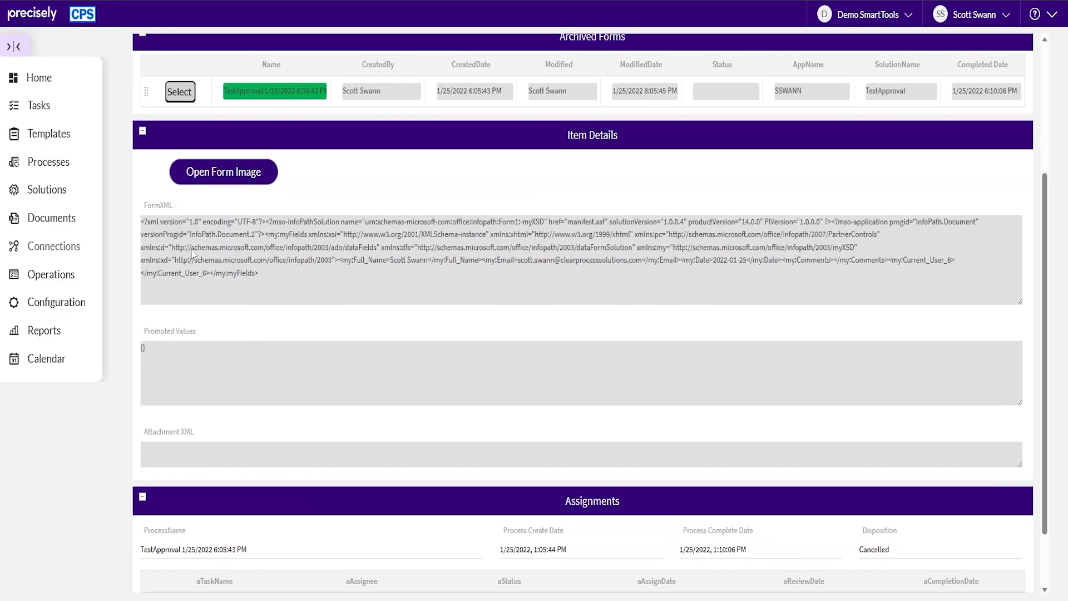
pyautogui.click(218, 188)
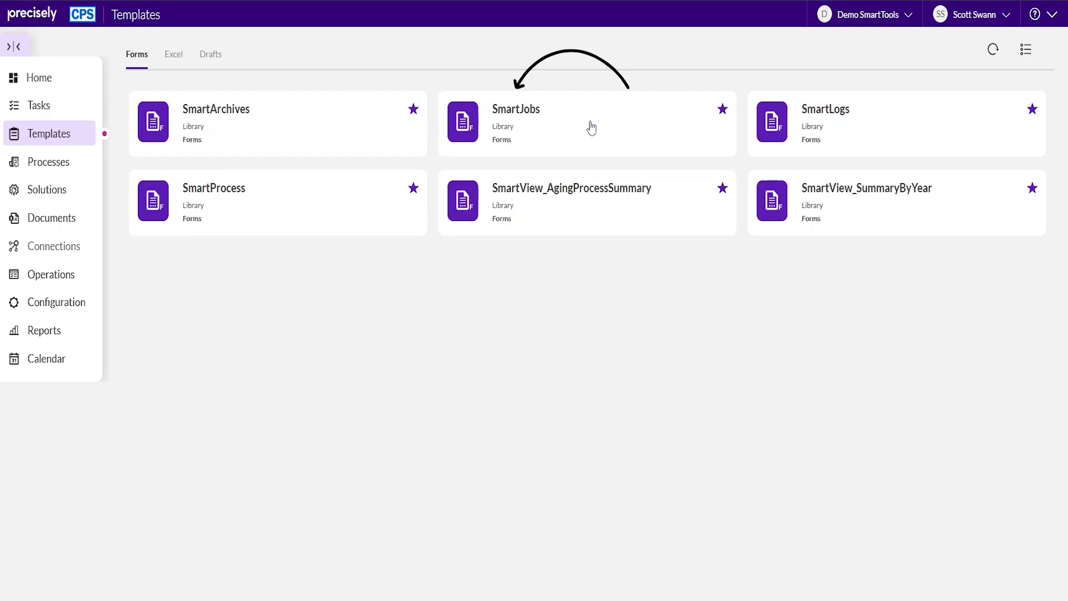
# Open the SmartJobs form and get the jobs with start date 12/11/2025 and status Error
pyautogui.click(591, 127)
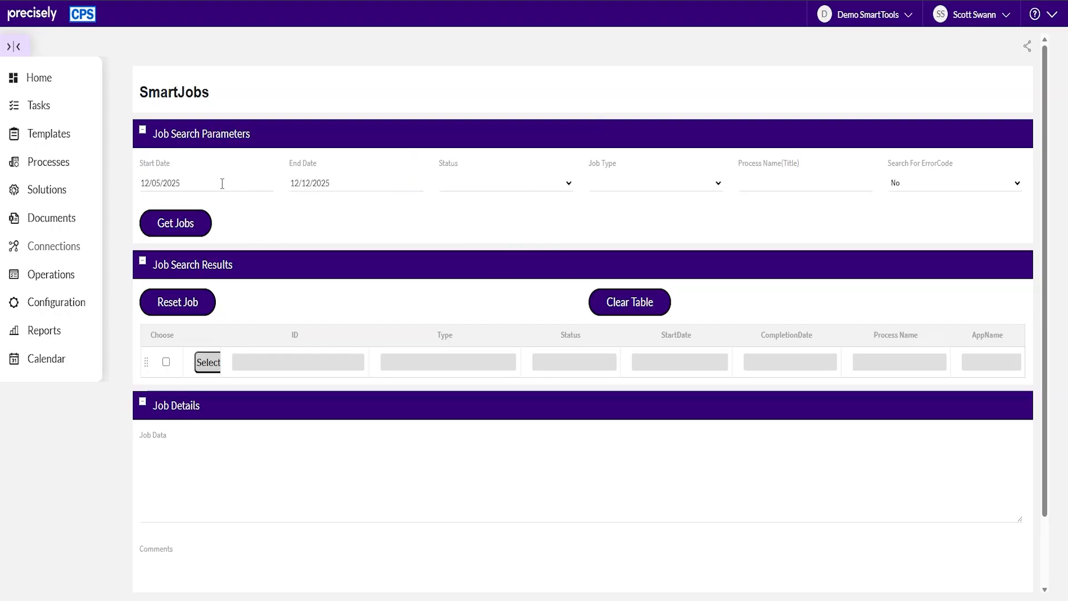
pyautogui.click(200, 184)
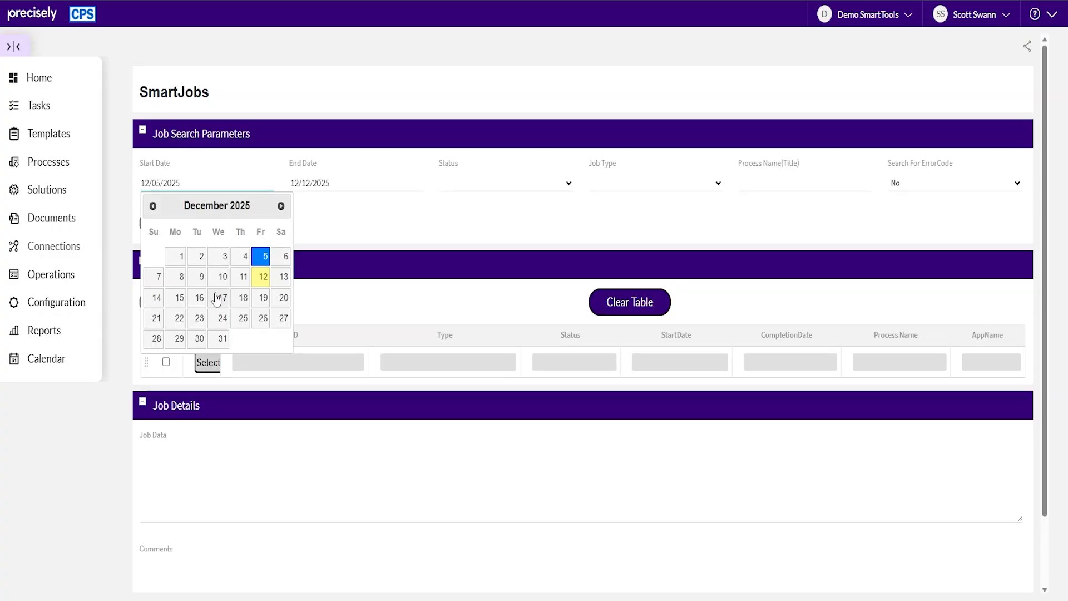
pyautogui.click(243, 277)
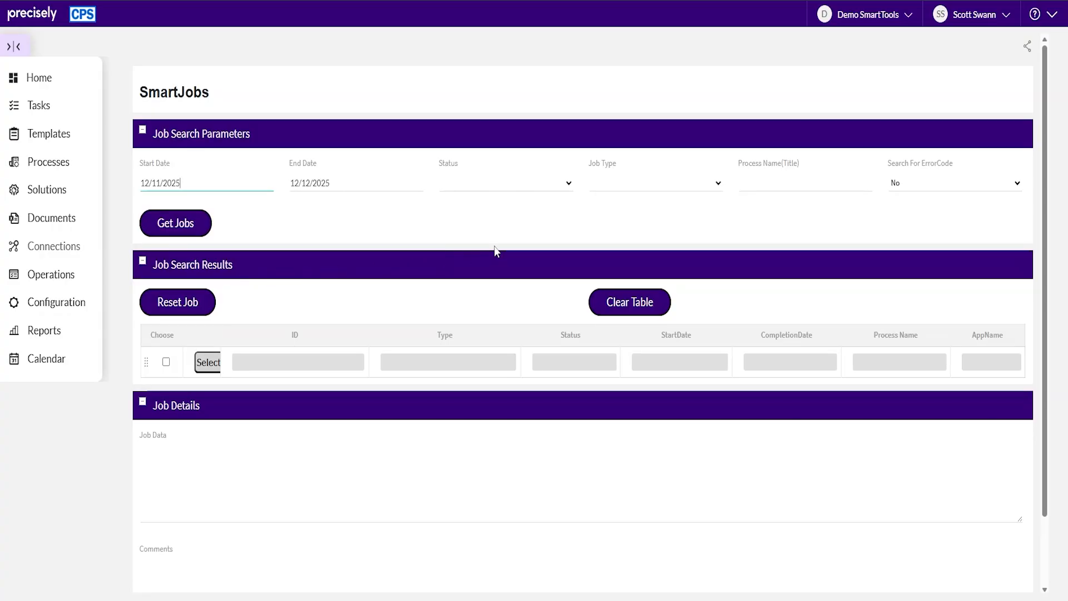
pyautogui.click(455, 179)
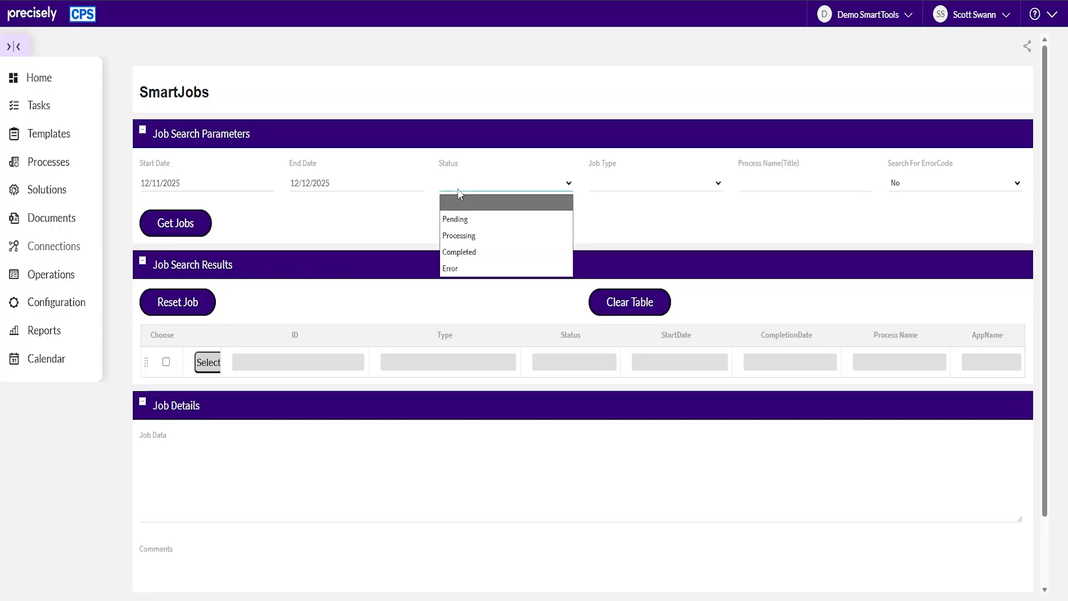
pyautogui.click(464, 269)
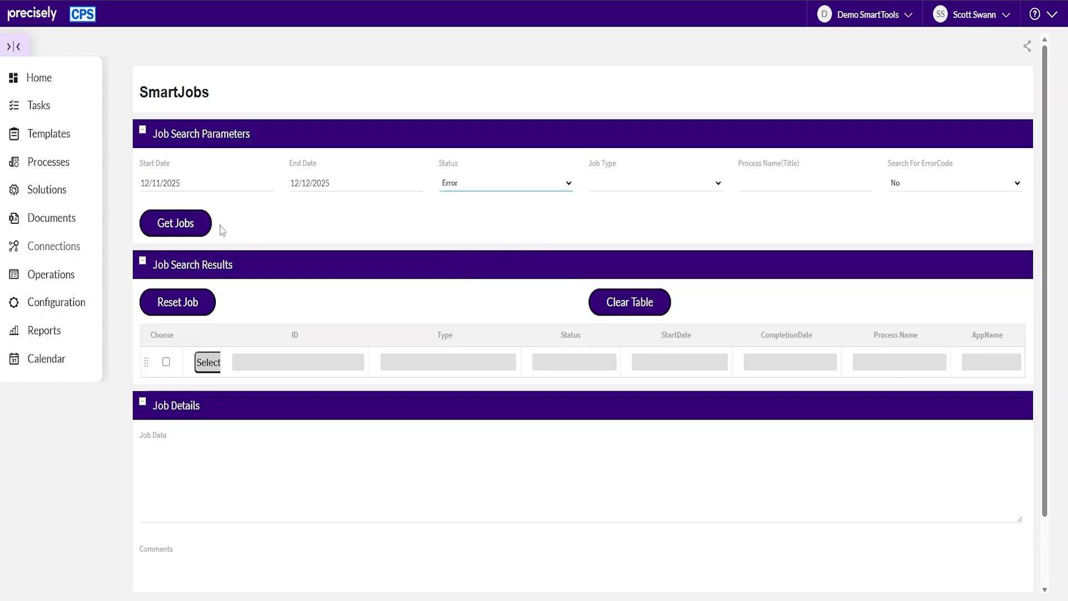
pyautogui.click(202, 228)
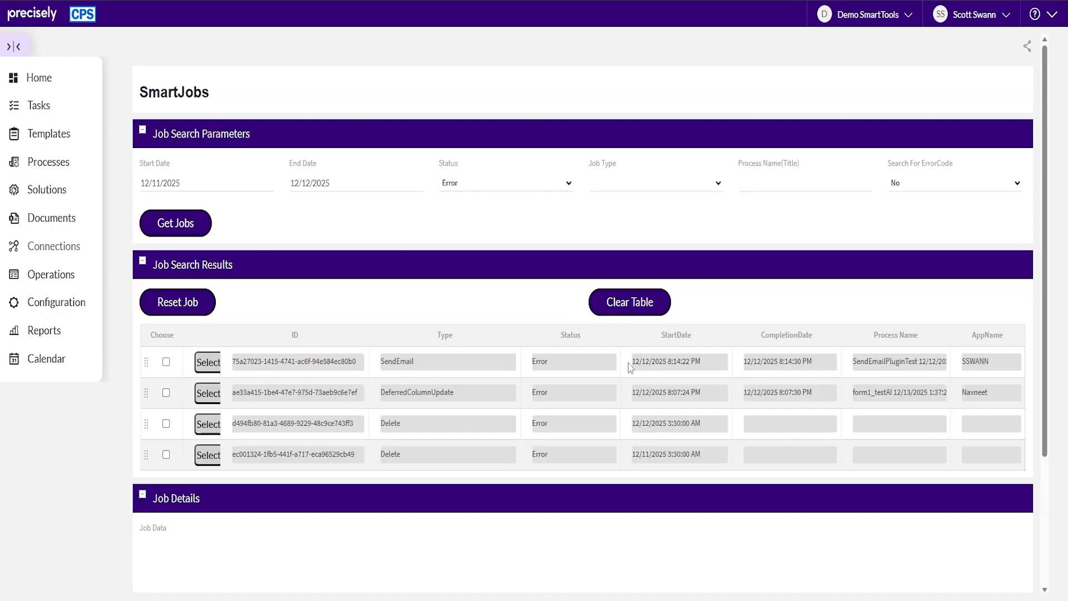
# Filter the job search by the SendEmail job's copied process name, SendEmailPluginTest 12/12/2025 3:14:21 PM, leaving the job type blank
pyautogui.moveTo(854, 364); pyautogui.dragTo(956, 364)
pyautogui.hotkey('ctrl', 'c')
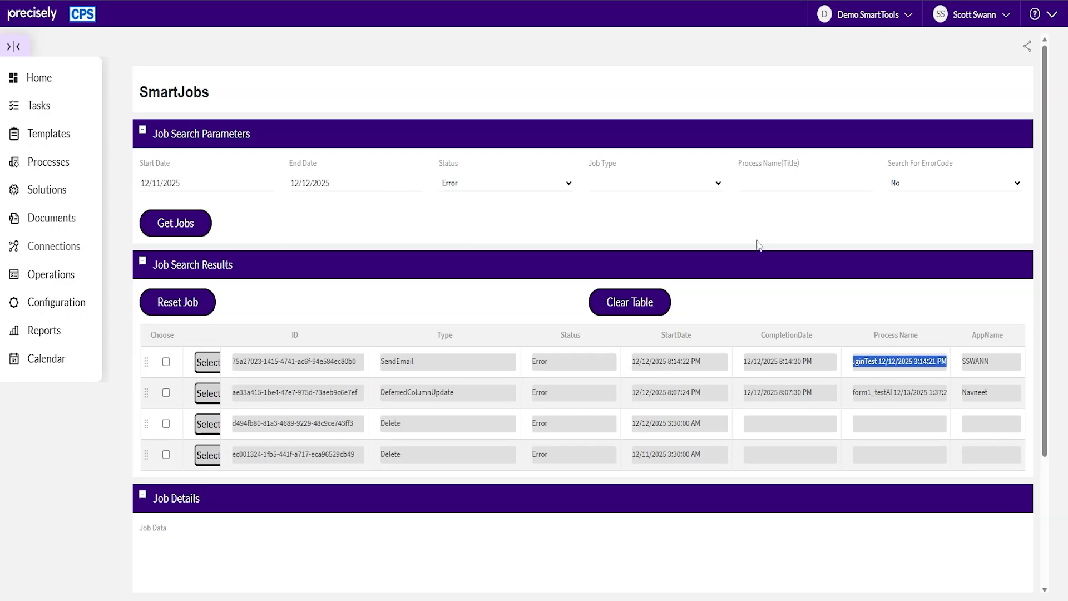
pyautogui.click(766, 181)
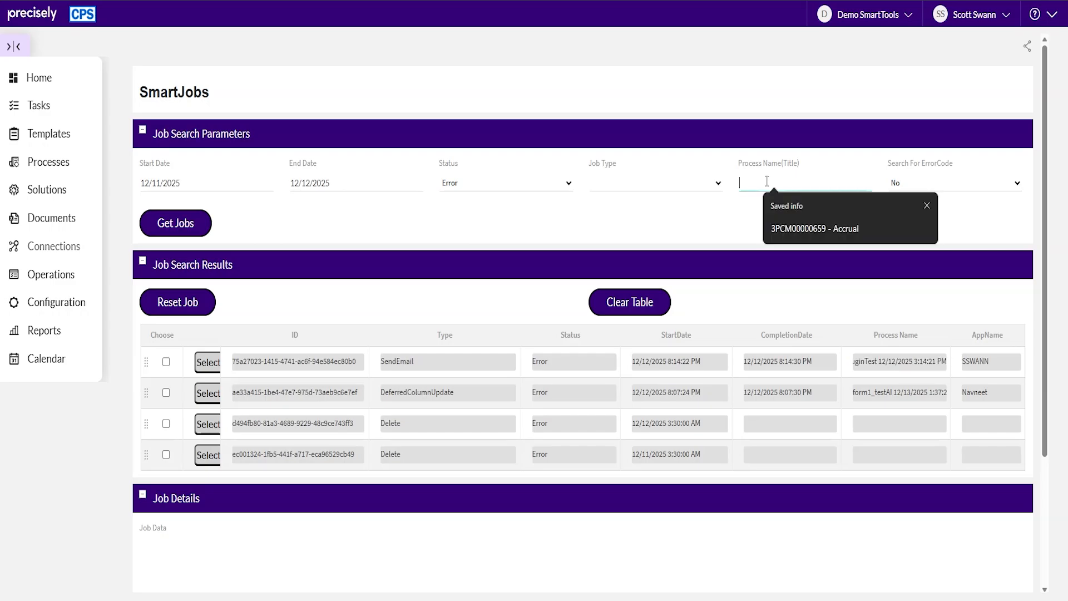
pyautogui.hotkey('ctrl', 'v')
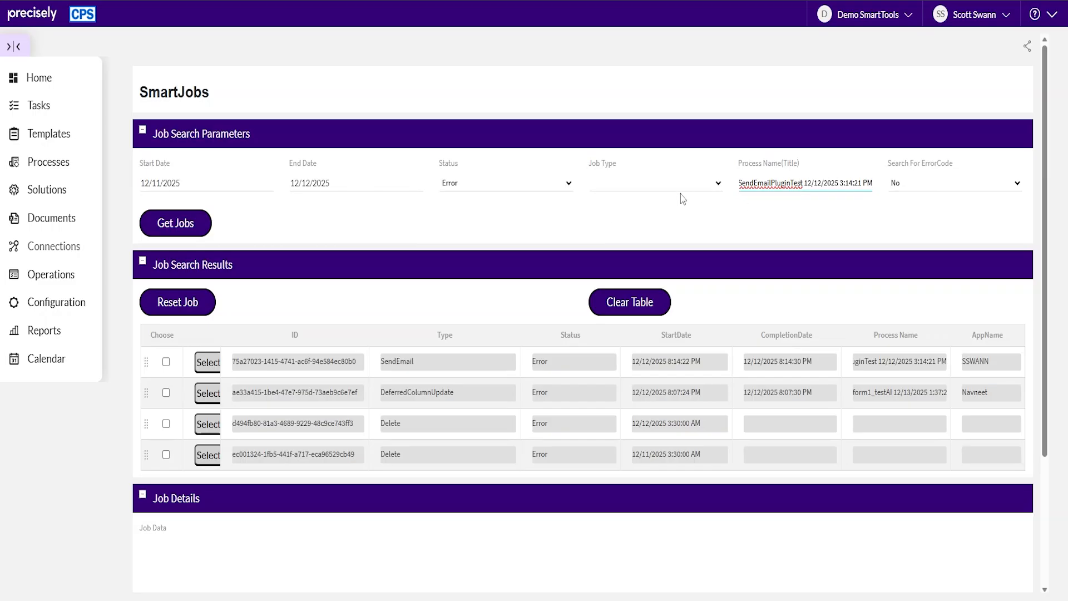
pyautogui.click(650, 190)
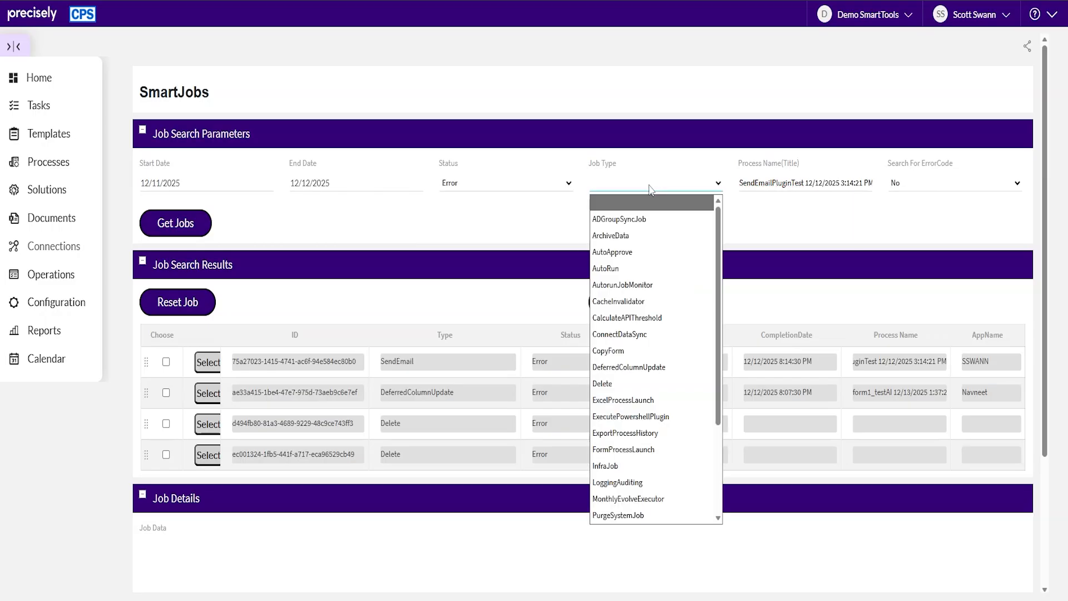
pyautogui.scroll(-3, 649, 311)
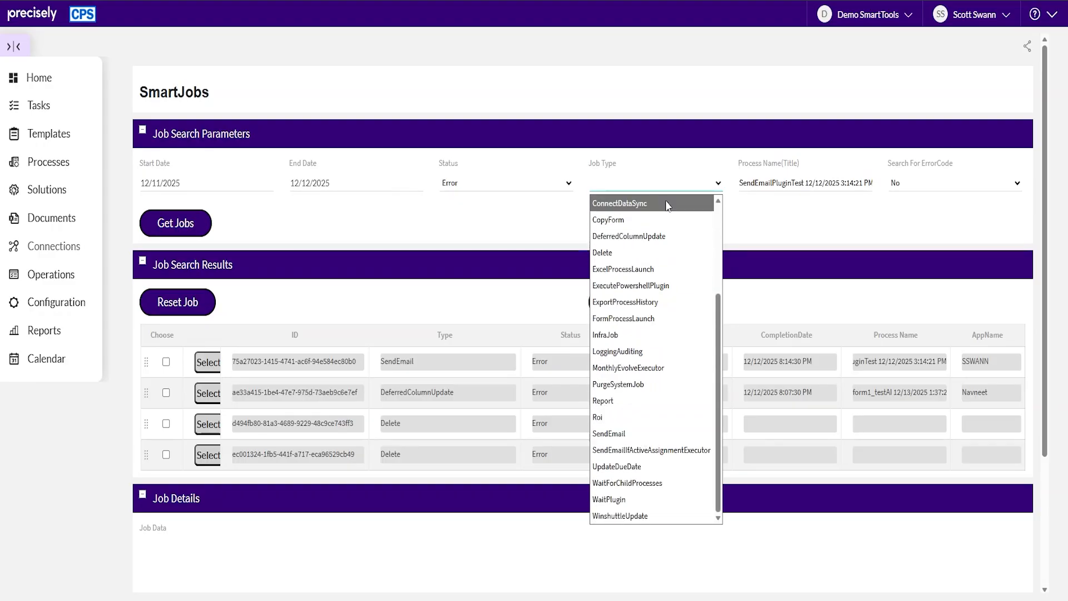
pyautogui.click(663, 96)
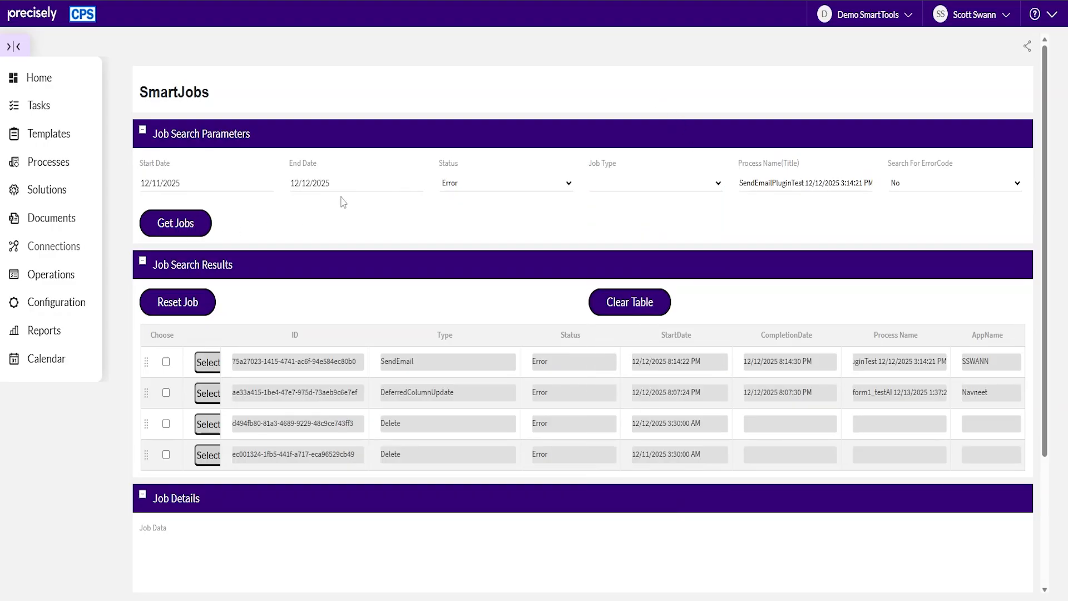
pyautogui.click(193, 226)
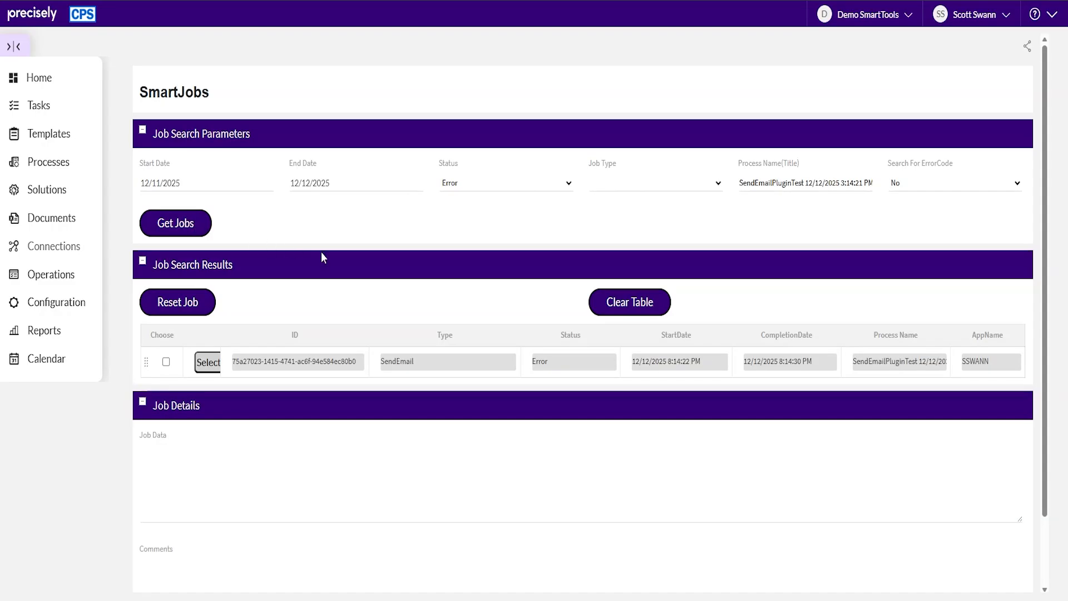
# Select the SendEmail job in the results and examine its job data and comments
pyautogui.click(214, 365)
pyautogui.scroll(-2, 436, 480)
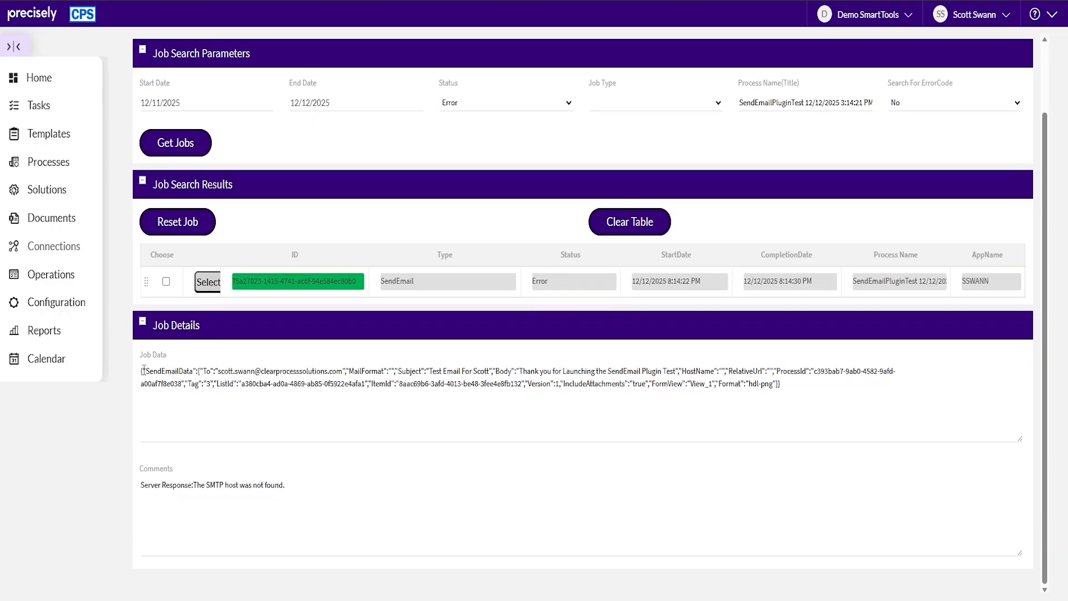
pyautogui.moveTo(144, 368); pyautogui.dragTo(799, 385)
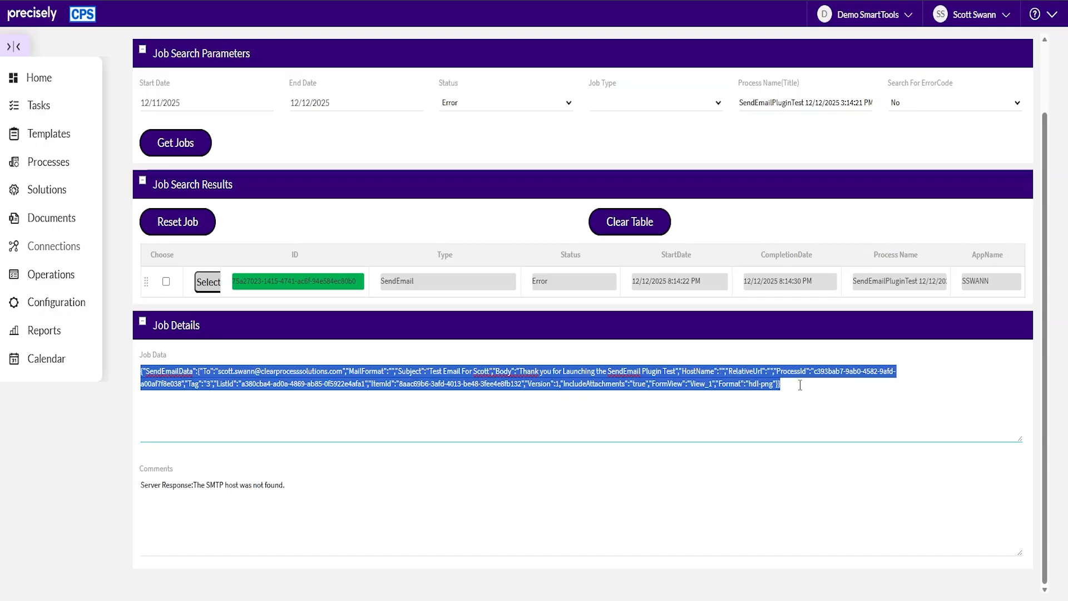
pyautogui.moveTo(288, 487); pyautogui.dragTo(142, 492)
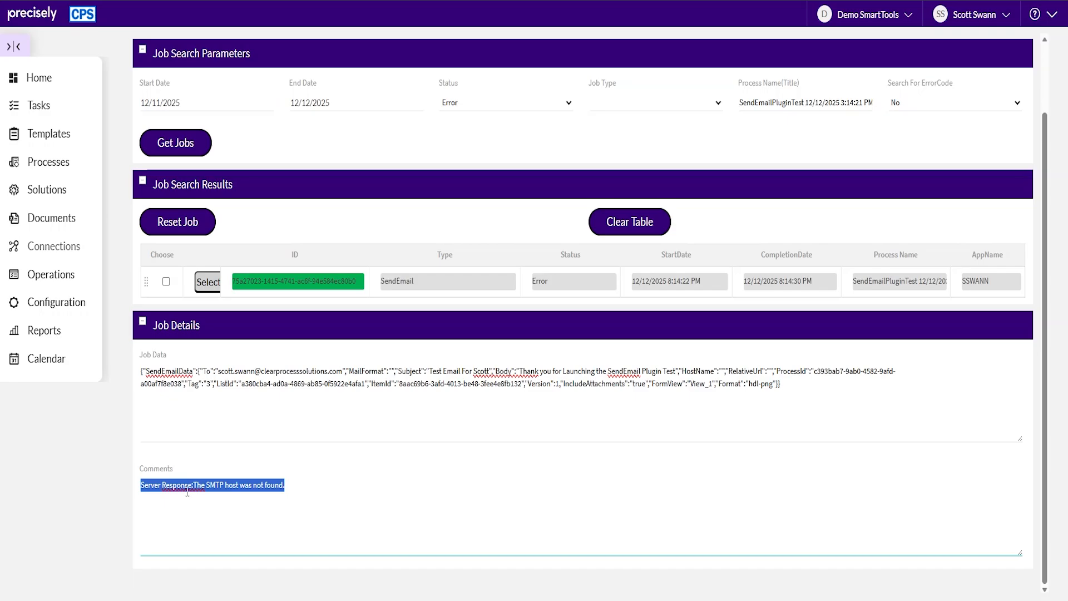
pyautogui.click(227, 494)
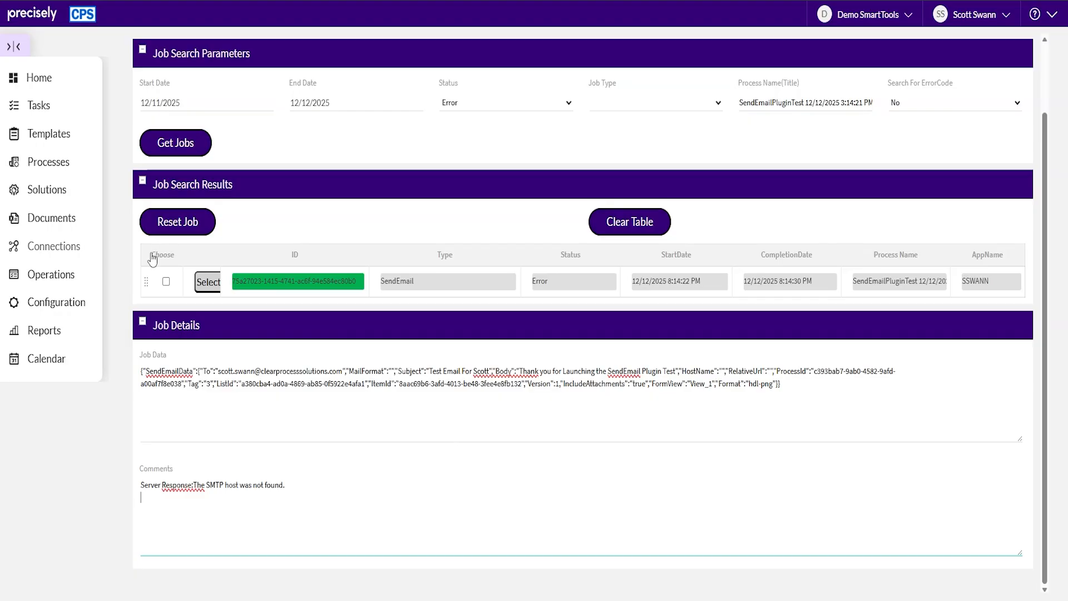
# Reset the SendEmail job, and get the jobs again with the status filter set to Pending
pyautogui.click(166, 282)
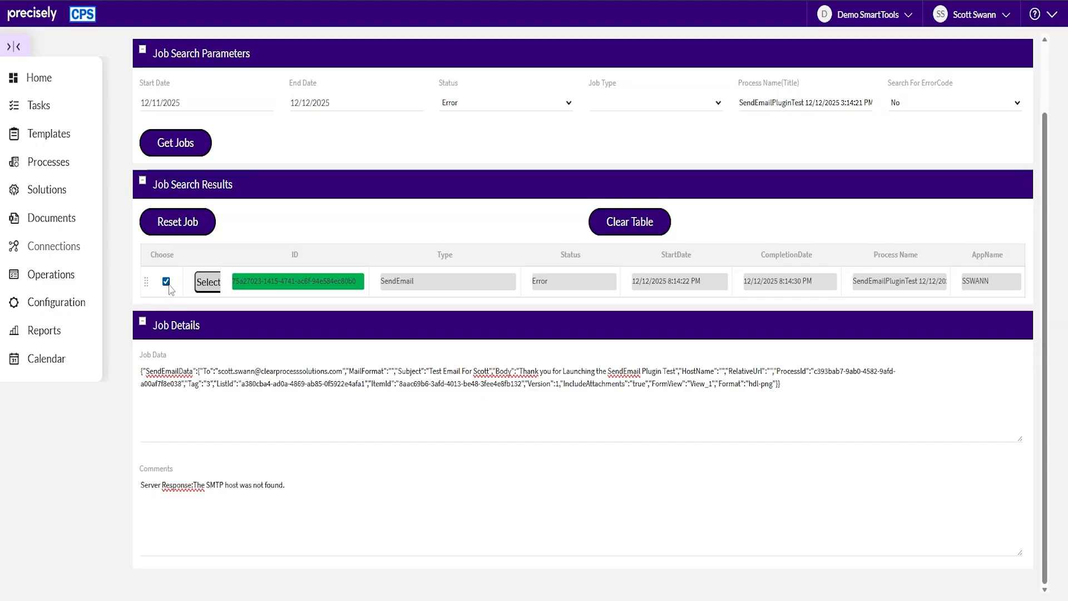
pyautogui.click(178, 228)
pyautogui.click(456, 106)
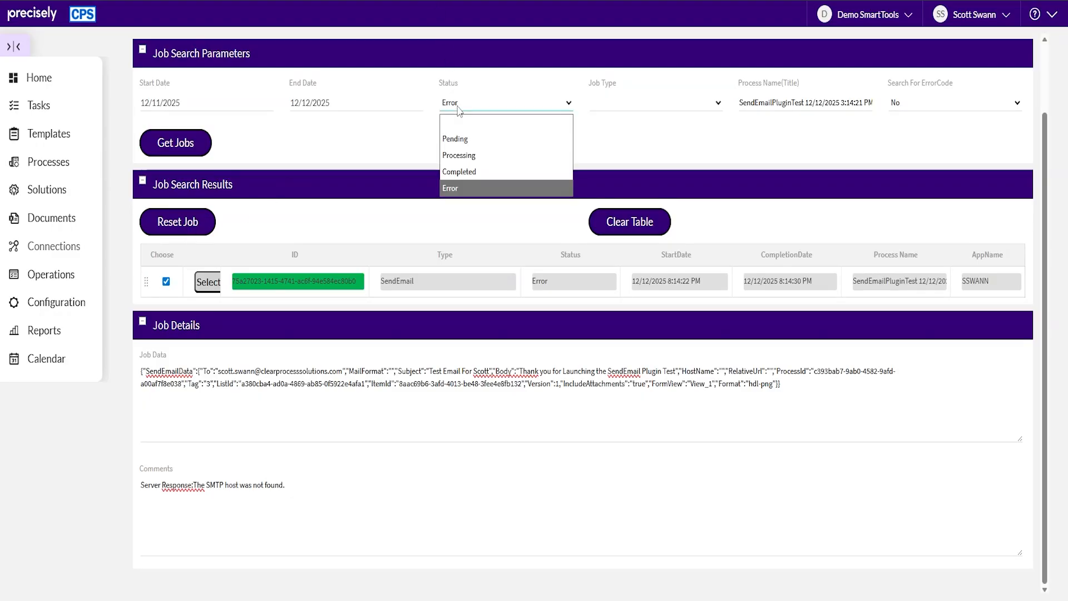
pyautogui.click(456, 139)
pyautogui.click(206, 144)
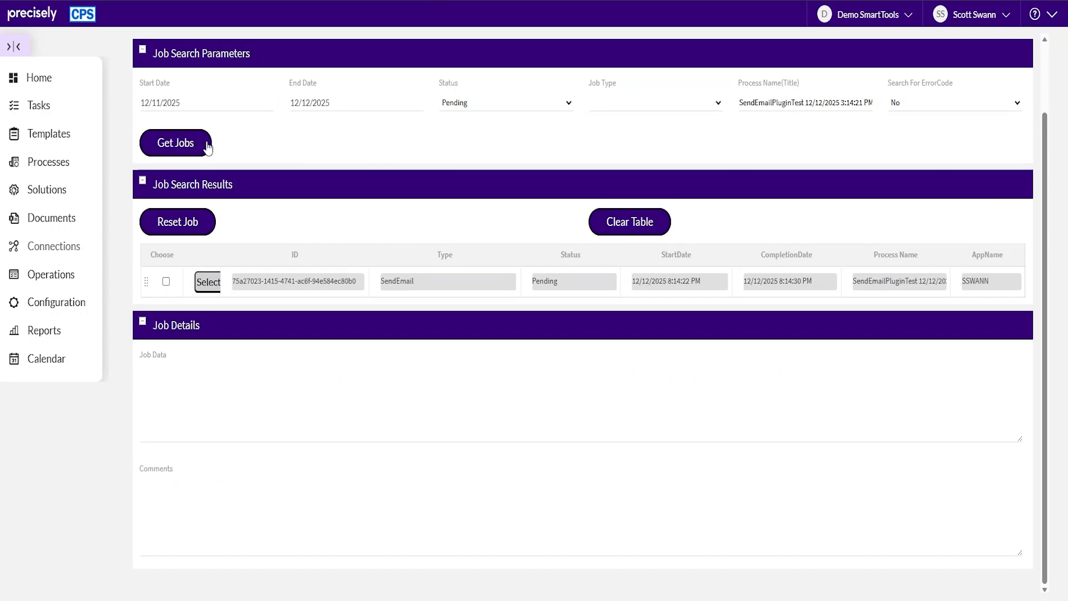
# Clear the status filter in the SmartJobs search and get the SendEmail job again
pyautogui.click(455, 105)
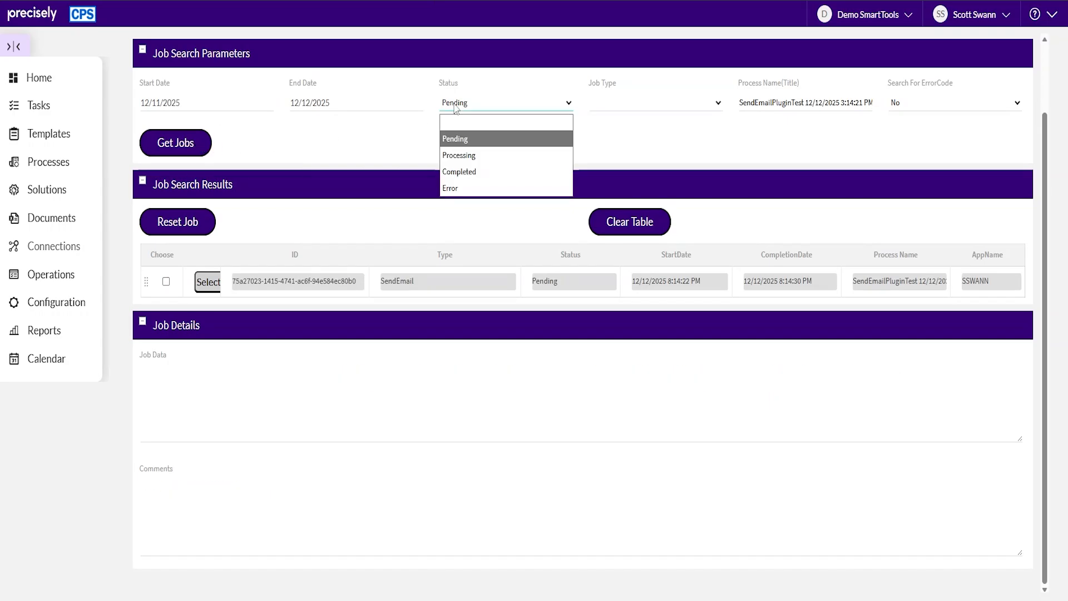
pyautogui.click(459, 123)
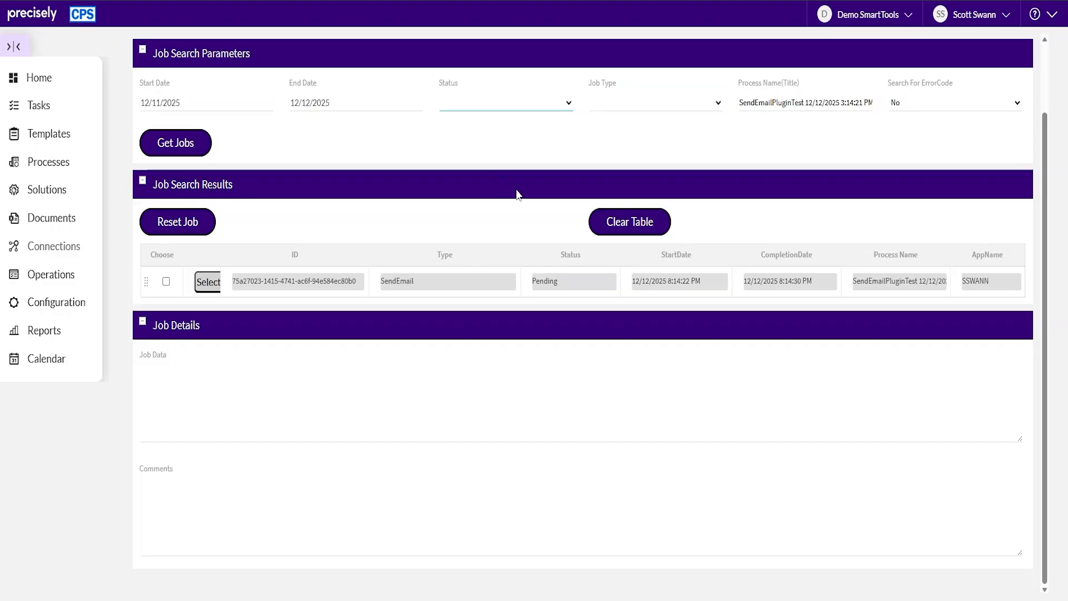
pyautogui.click(201, 153)
pyautogui.click(194, 145)
pyautogui.click(196, 148)
pyautogui.click(175, 143)
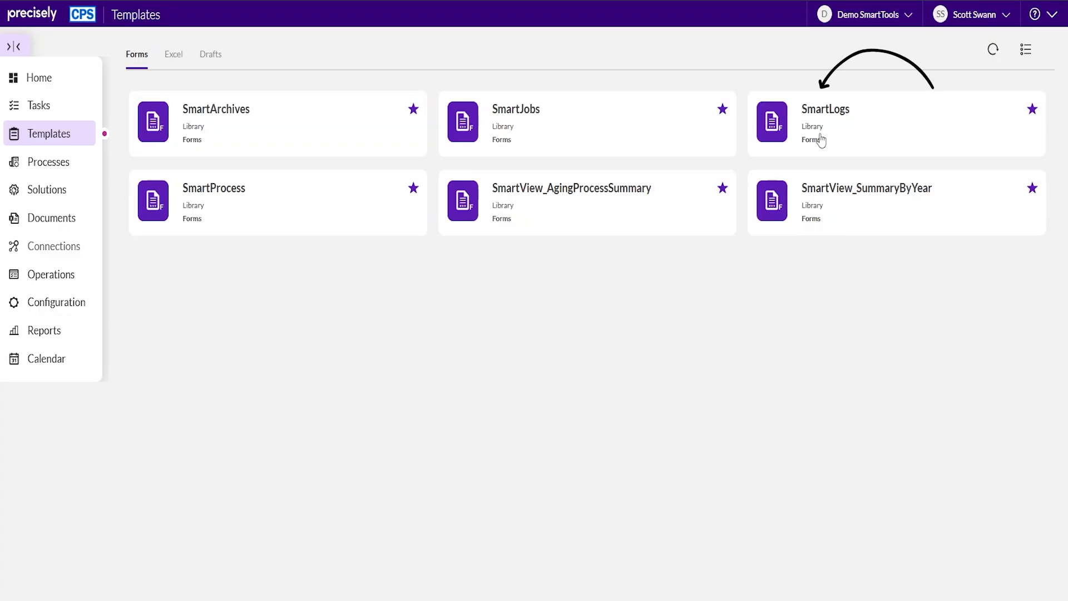
# Open the SmartLogs form and get the log files with the number of days back at 0
pyautogui.click(821, 139)
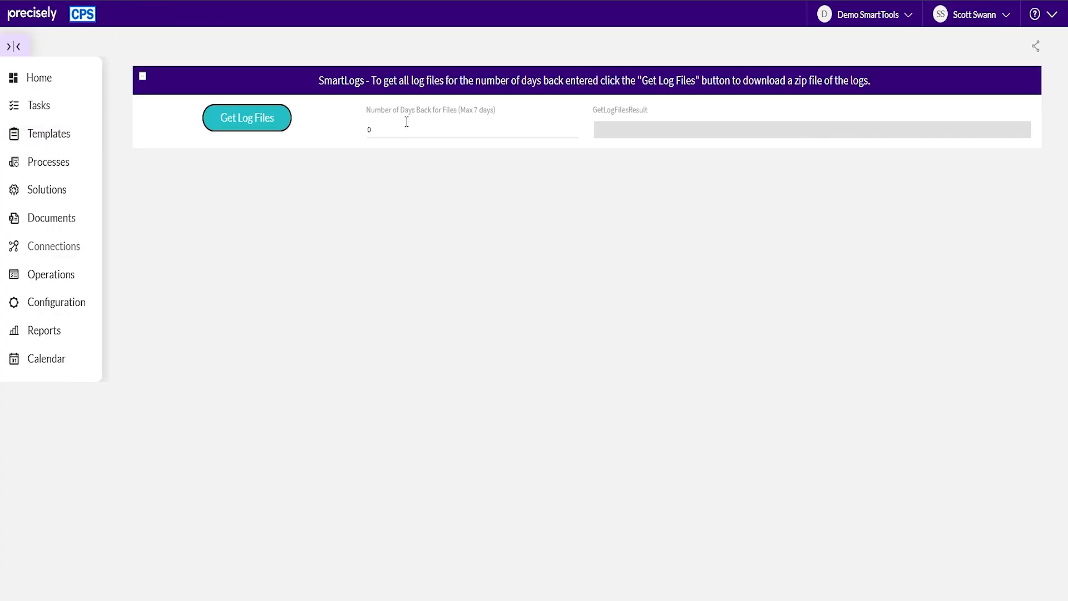
pyautogui.doubleClick(368, 131)
pyautogui.click(372, 217)
pyautogui.click(248, 119)
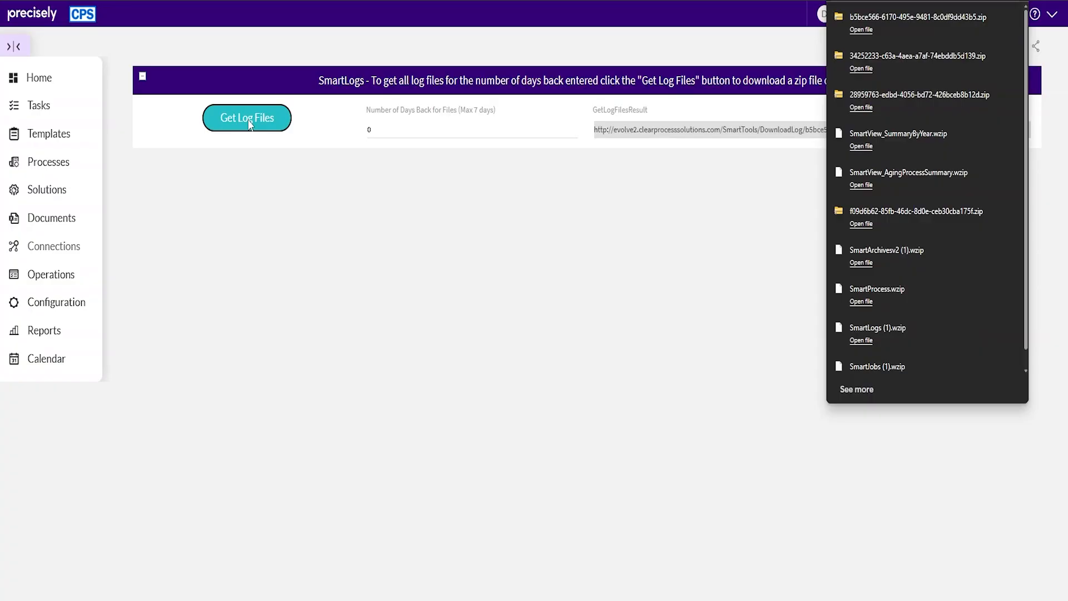
# Open the newly downloaded log zip, examine Evolve_logs_2025-12-11.log inside it, and close the log
pyautogui.click(860, 23)
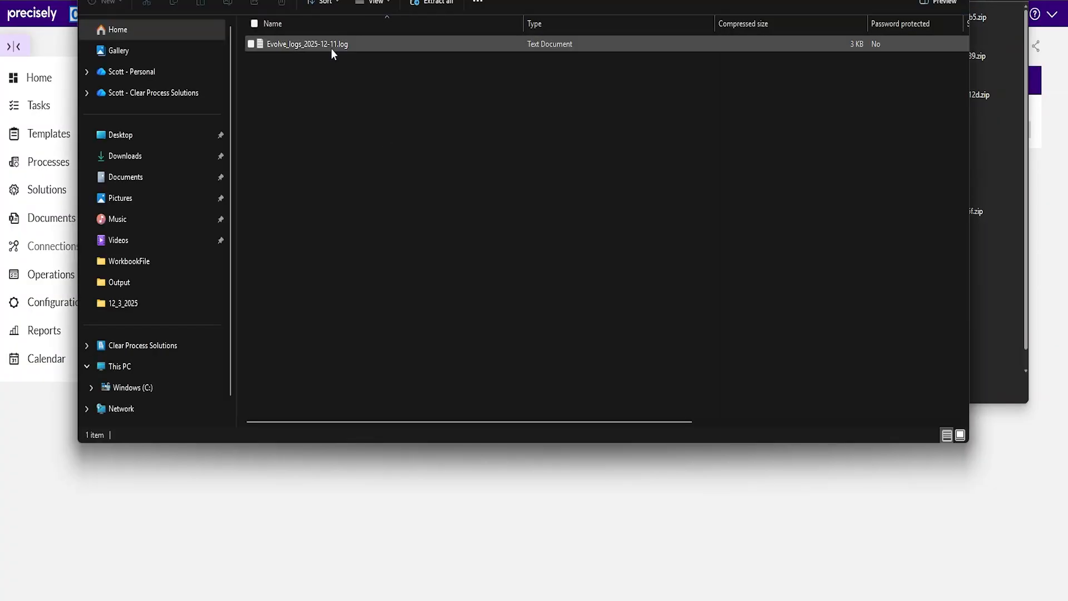
pyautogui.doubleClick(328, 45)
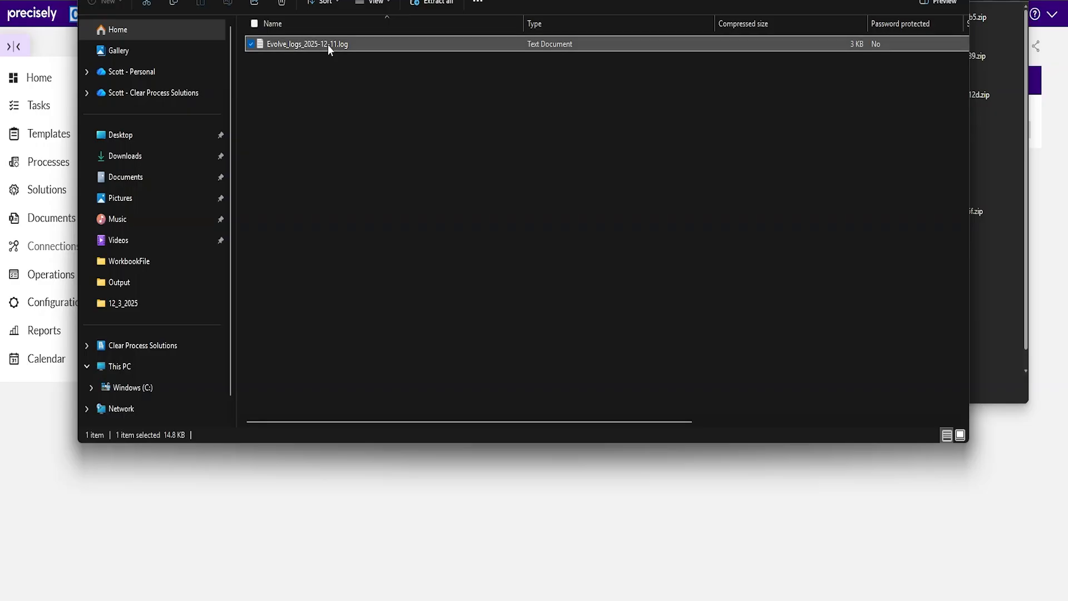
pyautogui.scroll(-7, 342, 161)
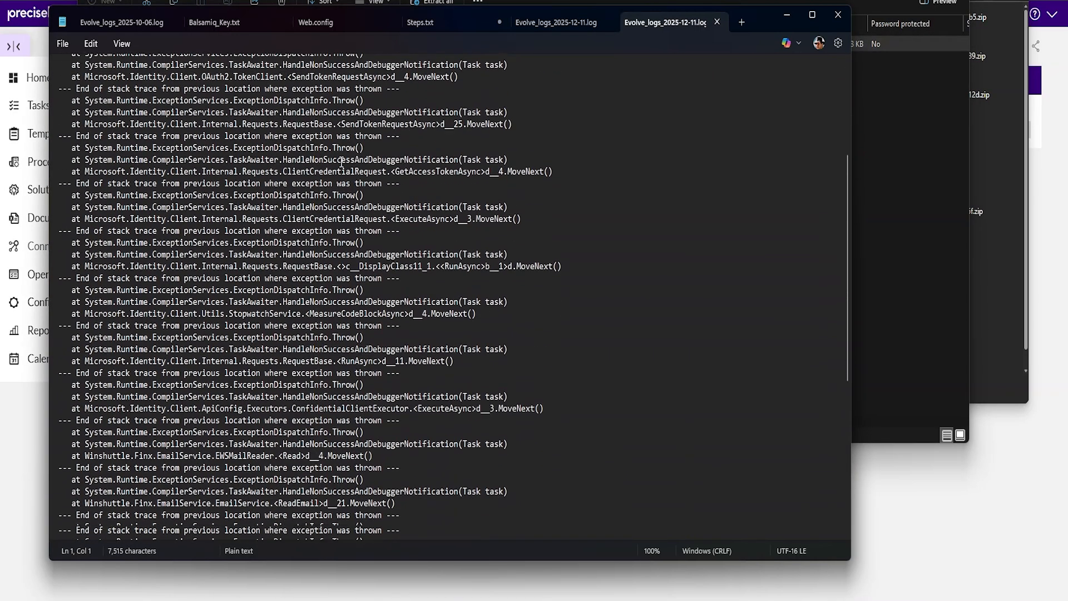
pyautogui.moveTo(822, 16)
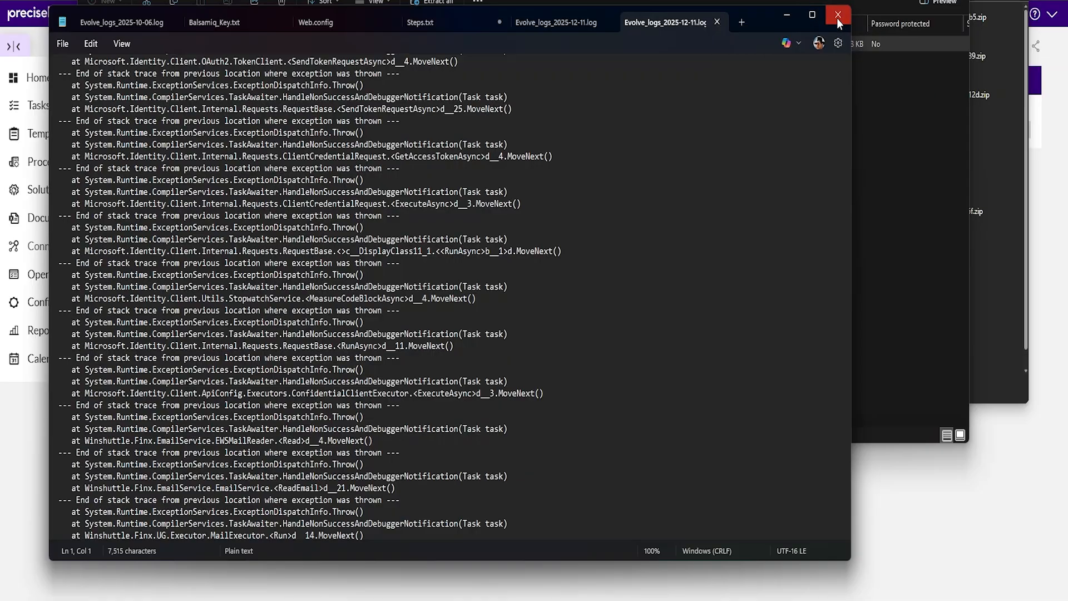
pyautogui.click(838, 15)
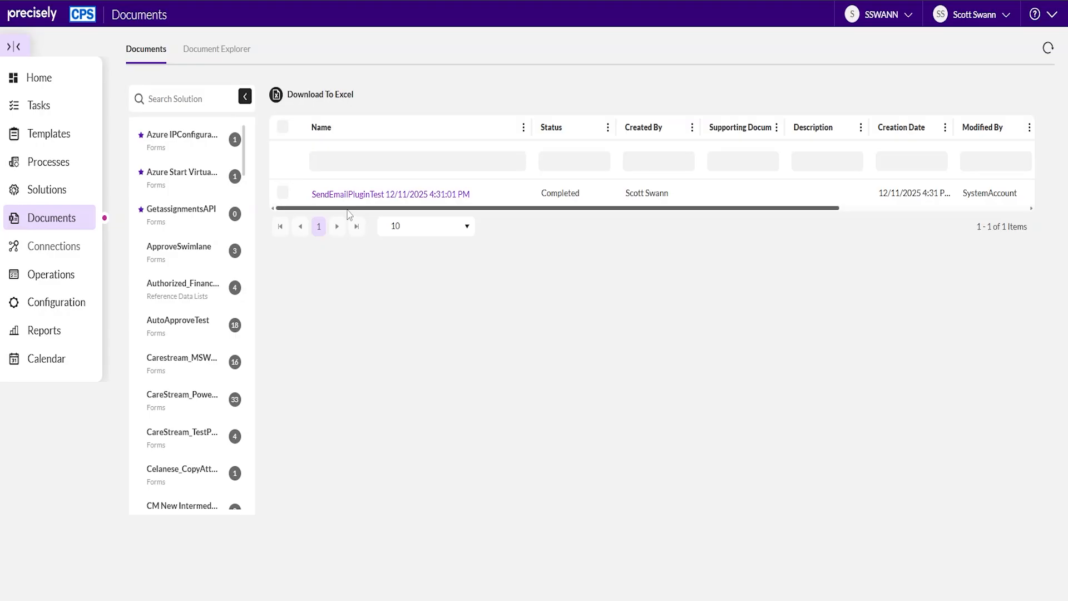
# Examine the SendEmailPluginTest 12/11/2025 4:31:01 PM document's columns and its form's name and email fields, and return to the documents list
pyautogui.moveTo(347, 210); pyautogui.dragTo(561, 213)
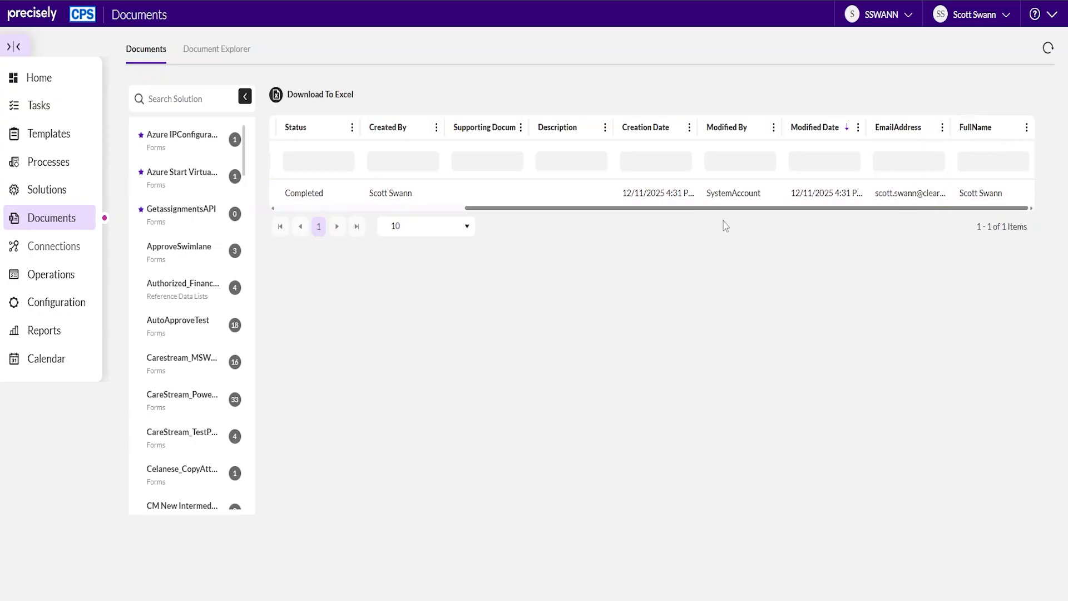
pyautogui.moveTo(700, 208); pyautogui.dragTo(506, 228)
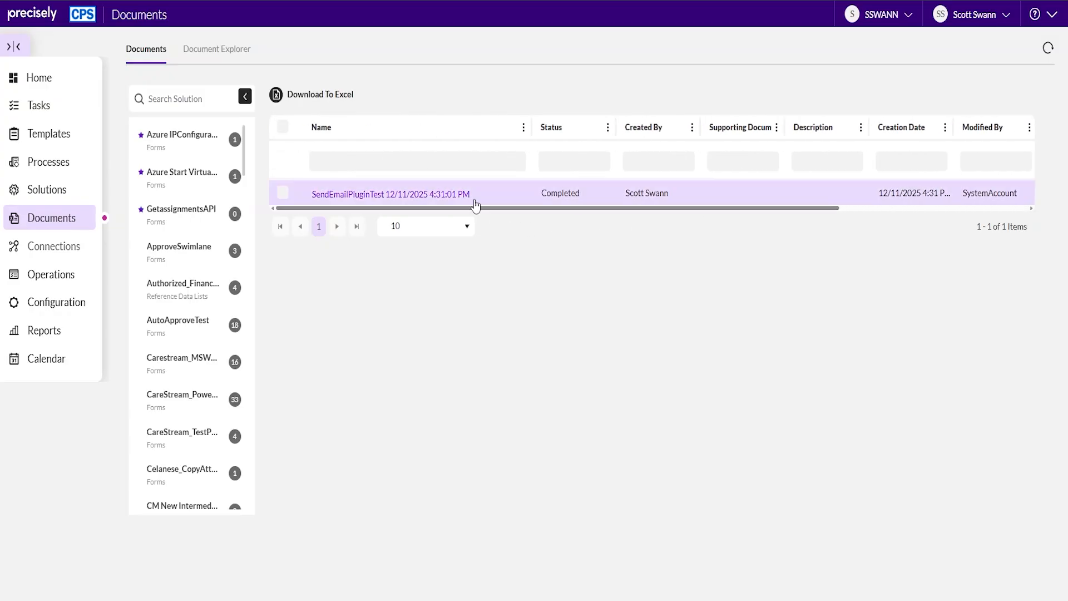
pyautogui.click(445, 201)
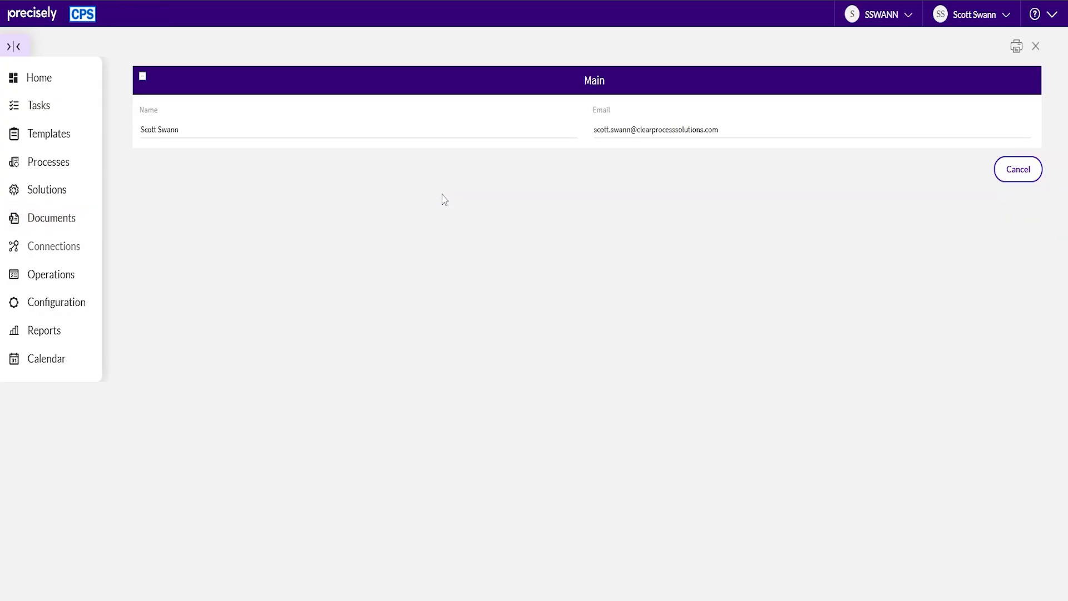
pyautogui.click(35, 1)
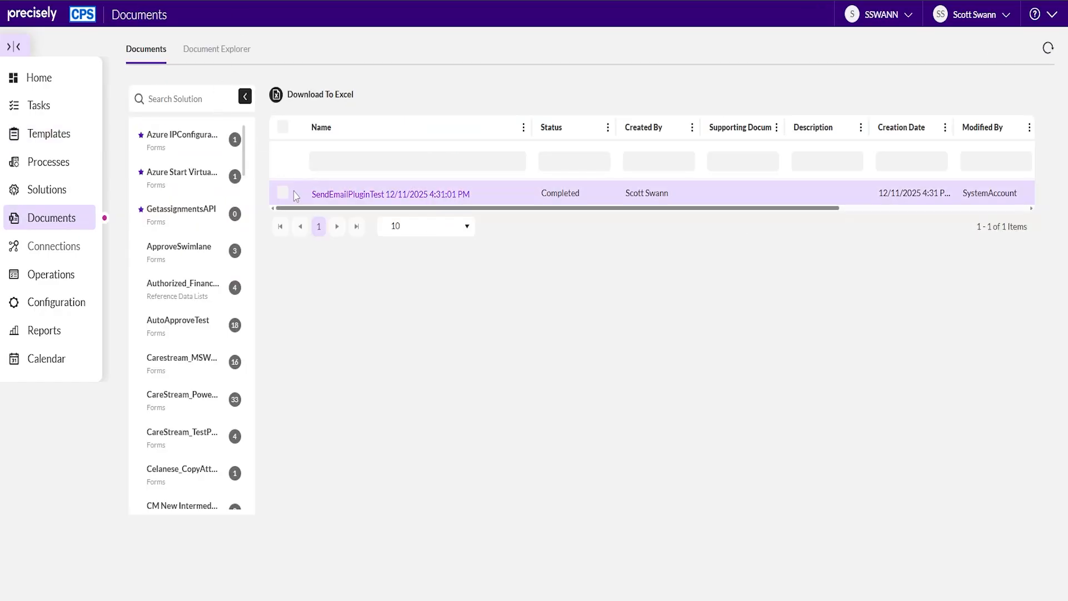
# Open the process history of the SendEmailPluginTest 12/11/2025 4:31:01 PM document and select its full process title
pyautogui.click(282, 193)
pyautogui.click(299, 106)
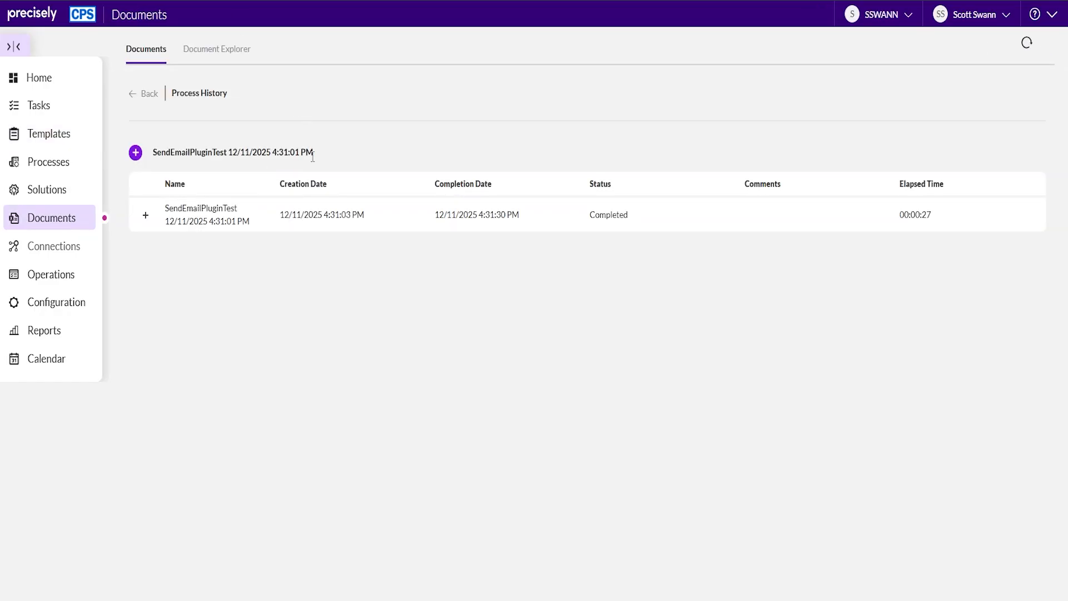
pyautogui.moveTo(316, 153); pyautogui.dragTo(153, 153)
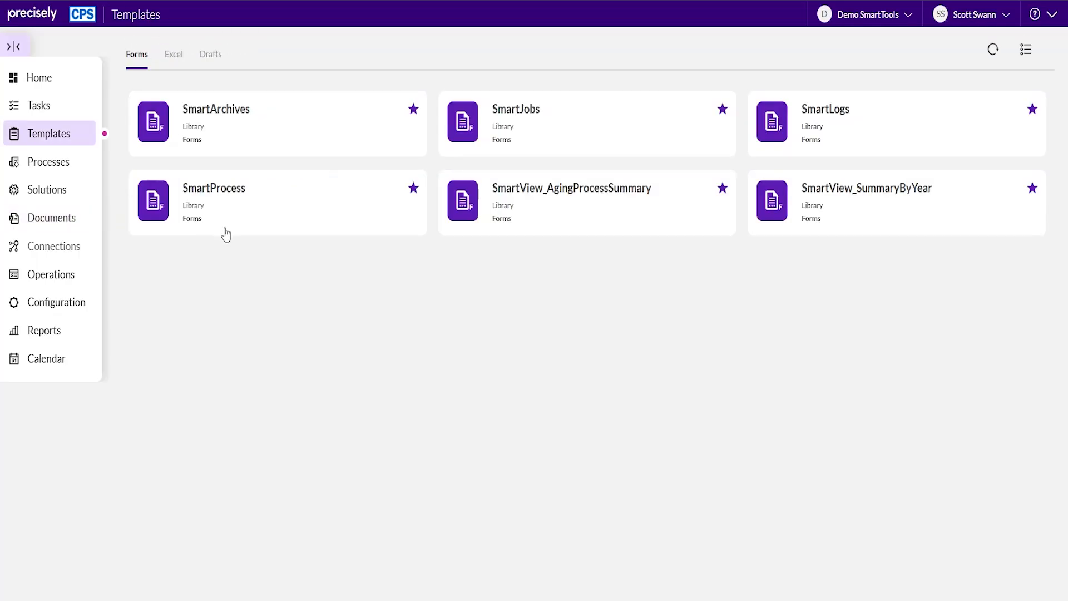
# Open the SmartProcess form and review its process name, title and status search filters, leaving them blank
pyautogui.click(217, 203)
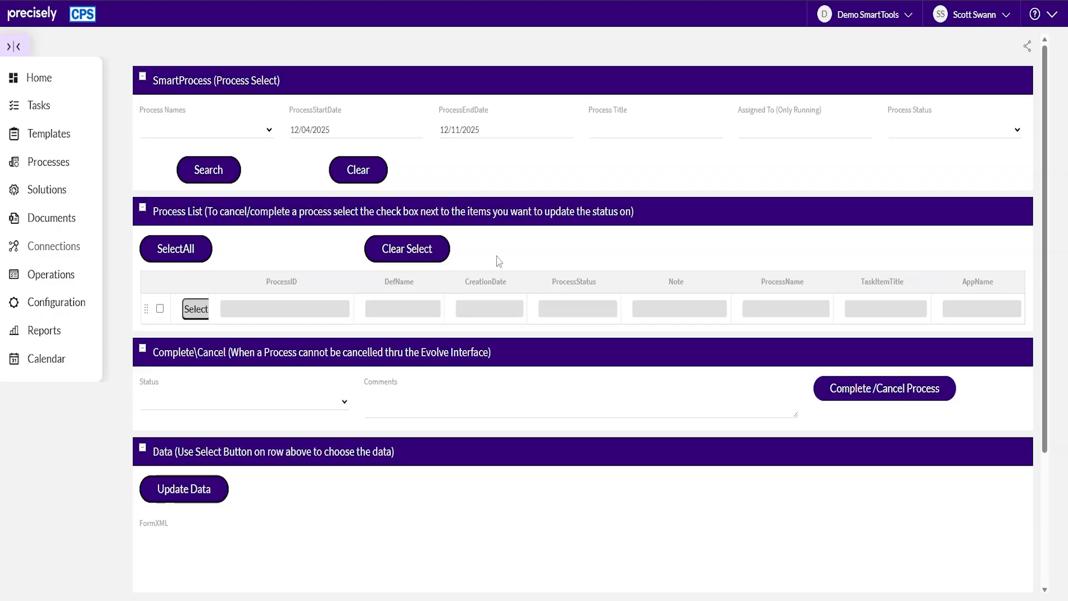
pyautogui.click(206, 130)
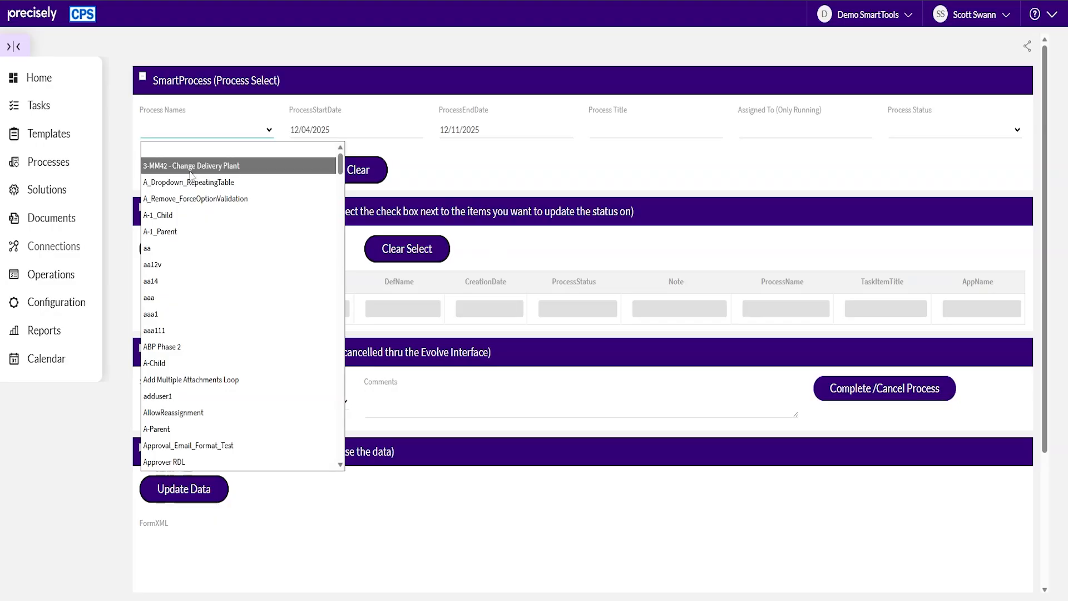
pyautogui.click(230, 115)
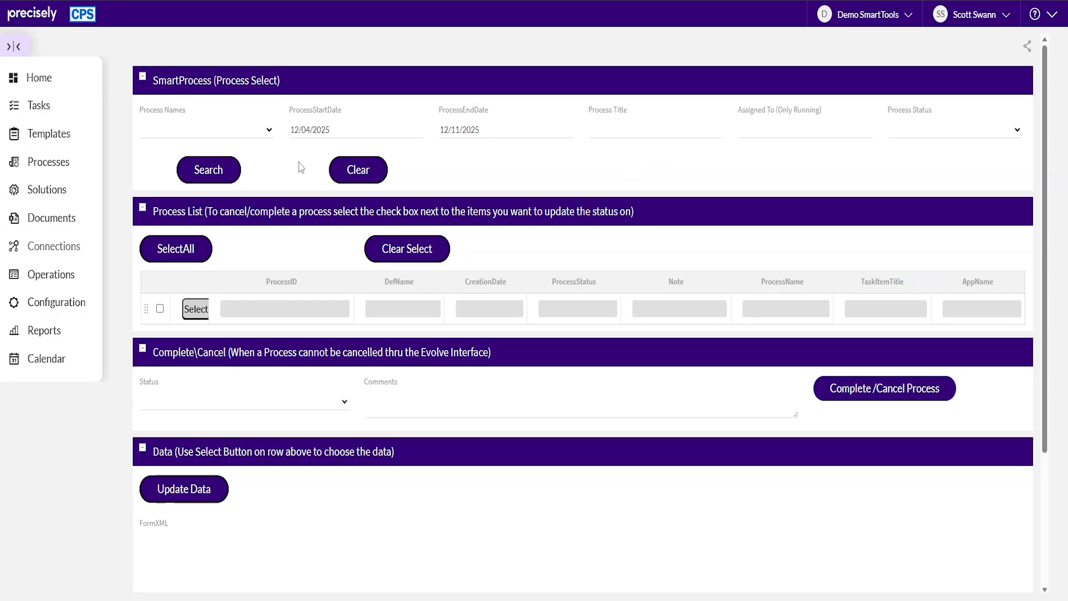
pyautogui.click(638, 126)
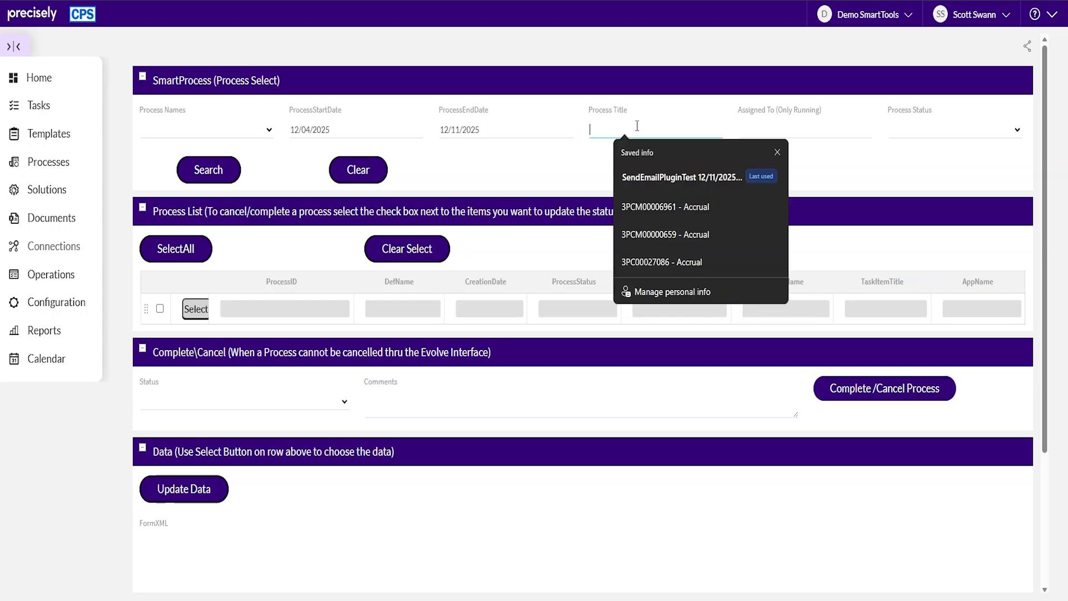
pyautogui.click(683, 116)
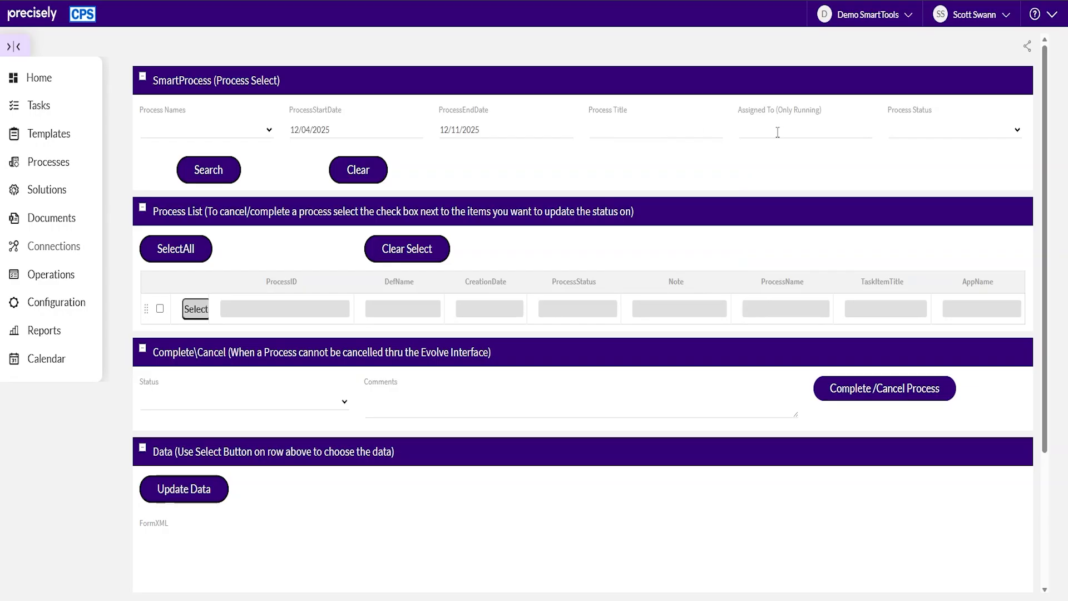
pyautogui.click(922, 133)
pyautogui.click(921, 133)
# Search for the process titled SendEmailPluginTest 12/11/2025 4:31:01 PM
pyautogui.click(634, 128)
pyautogui.press('Down')
pyautogui.press('Return')
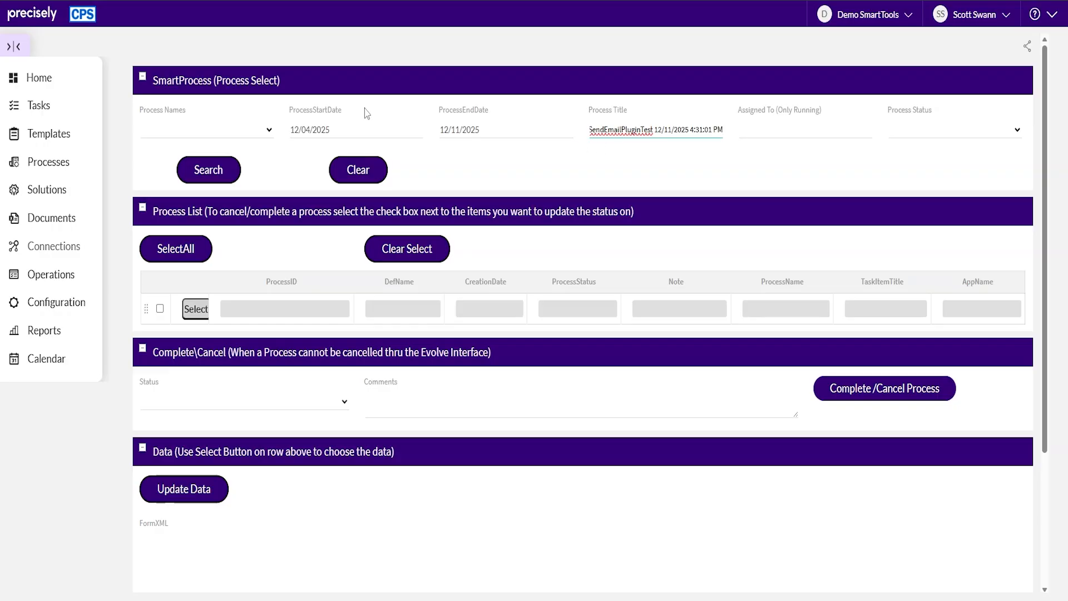
pyautogui.click(233, 175)
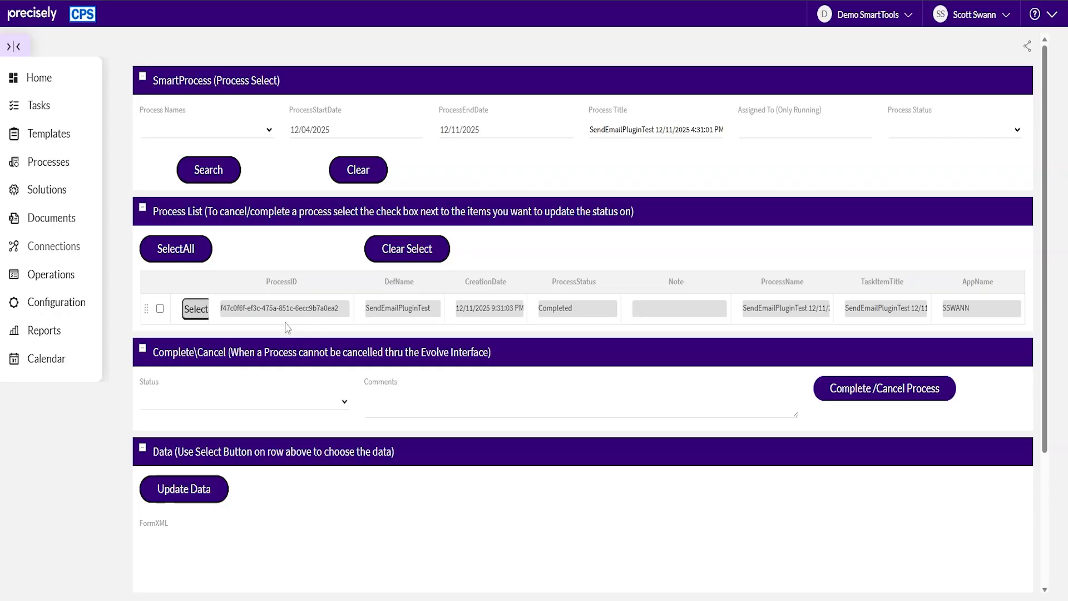
# Select the SendEmailPluginTest process in the list and examine the name and email values in its FormXML and Promoted Property Data
pyautogui.click(196, 313)
pyautogui.scroll(-3, 296, 330)
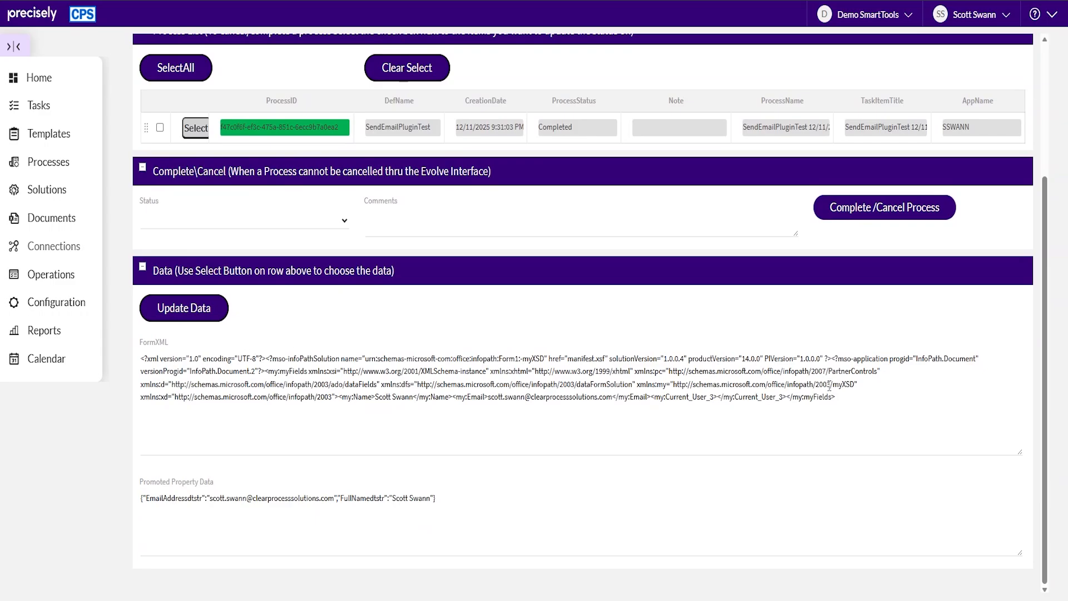
pyautogui.moveTo(839, 397); pyautogui.dragTo(133, 362)
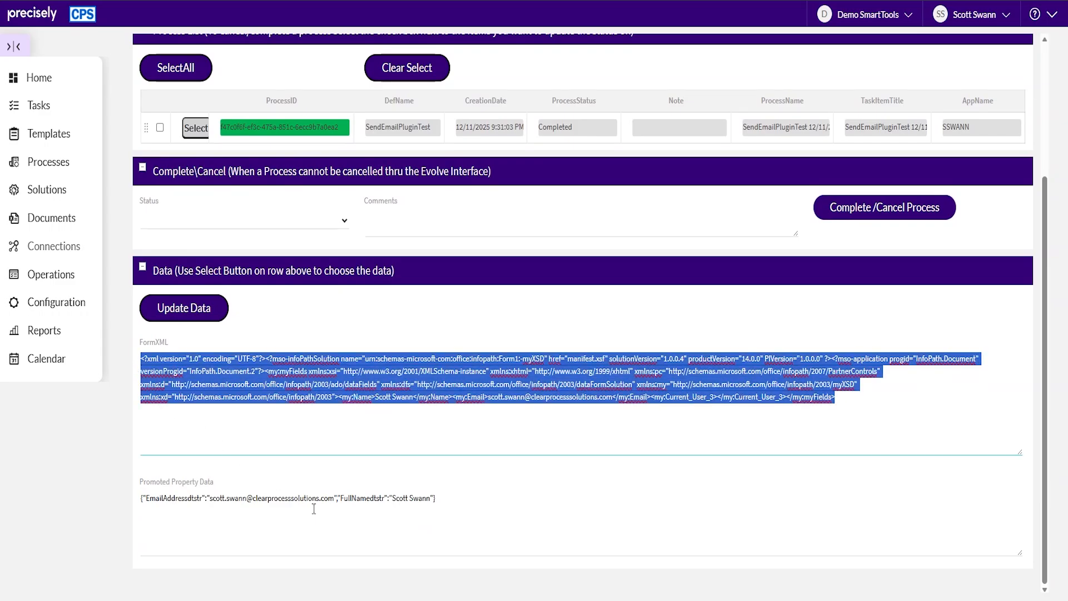
pyautogui.moveTo(457, 502); pyautogui.dragTo(175, 511)
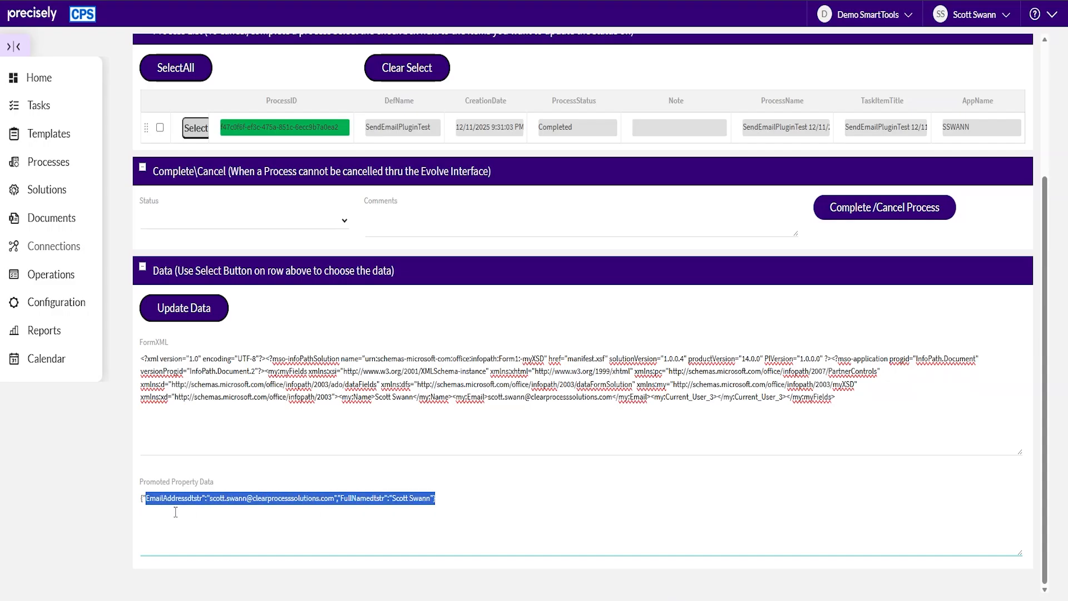
pyautogui.click(289, 434)
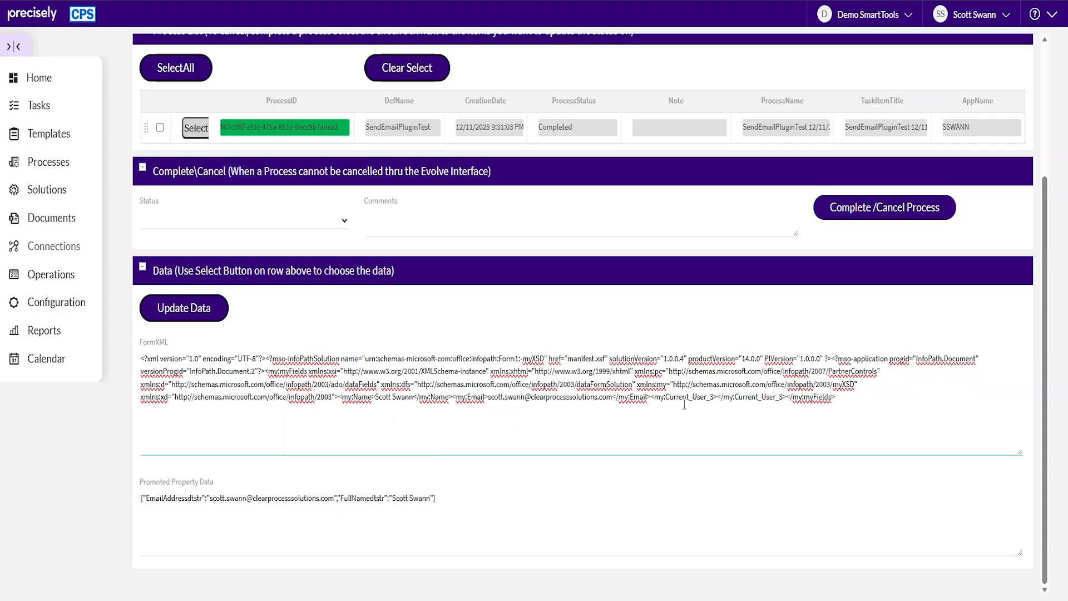
pyautogui.click(585, 396)
pyautogui.doubleClick(471, 397)
pyautogui.doubleClick(362, 397)
pyautogui.click(383, 397)
pyautogui.doubleClick(402, 498)
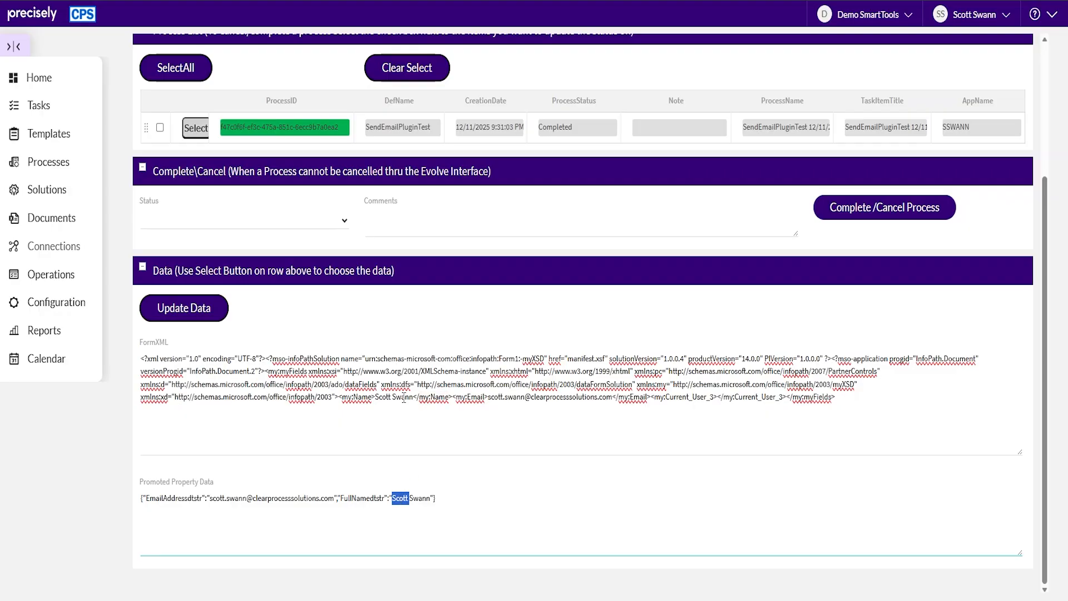
# Replace the person's first name in both the FormXML and the Promoted Property Data, and update the process data
pyautogui.doubleClick(383, 397)
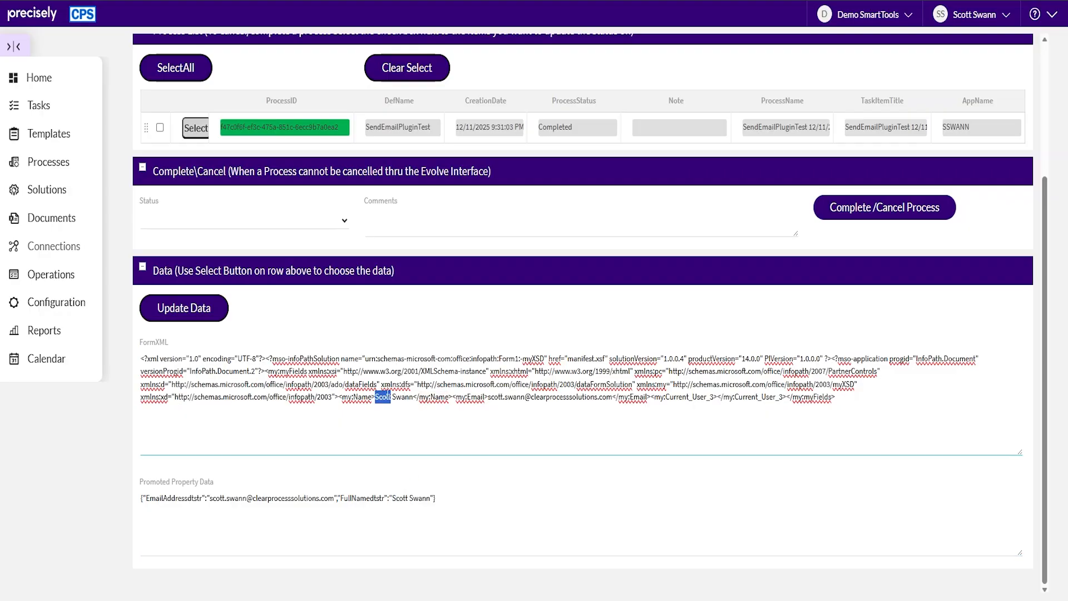
pyautogui.write('Mark')
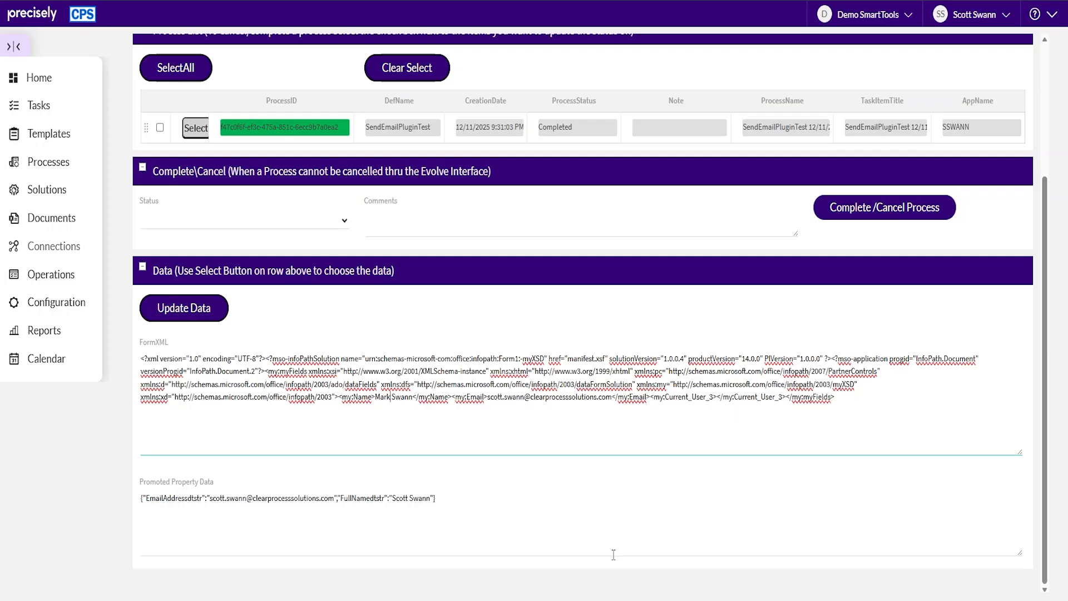
pyautogui.doubleClick(402, 498)
pyautogui.write('Mark')
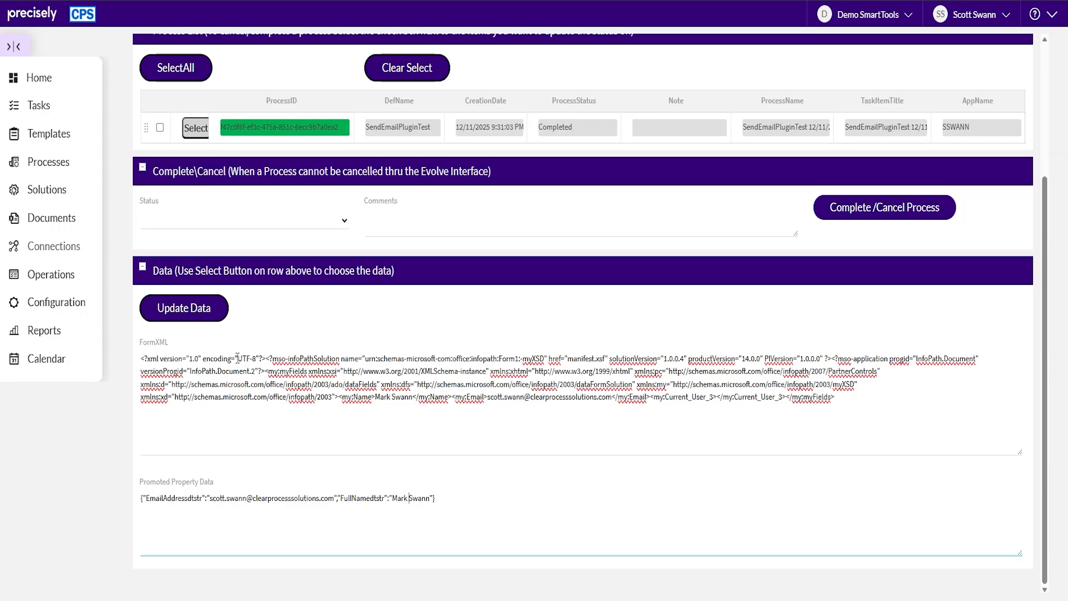
pyautogui.click(217, 316)
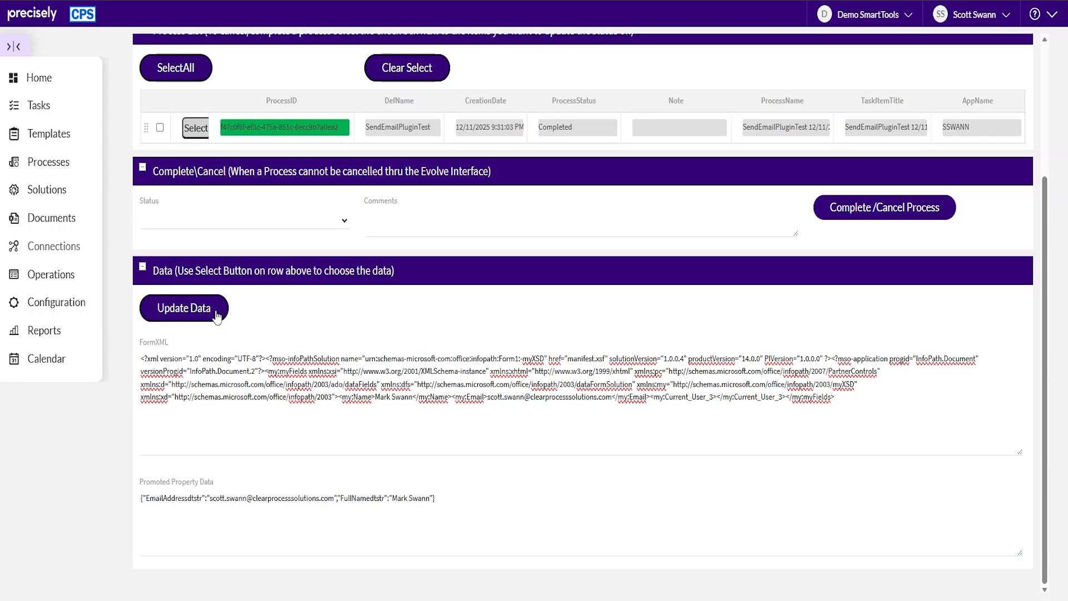
# Search for the same process title again and select the process to reload its data
pyautogui.scroll(2, 393, 351)
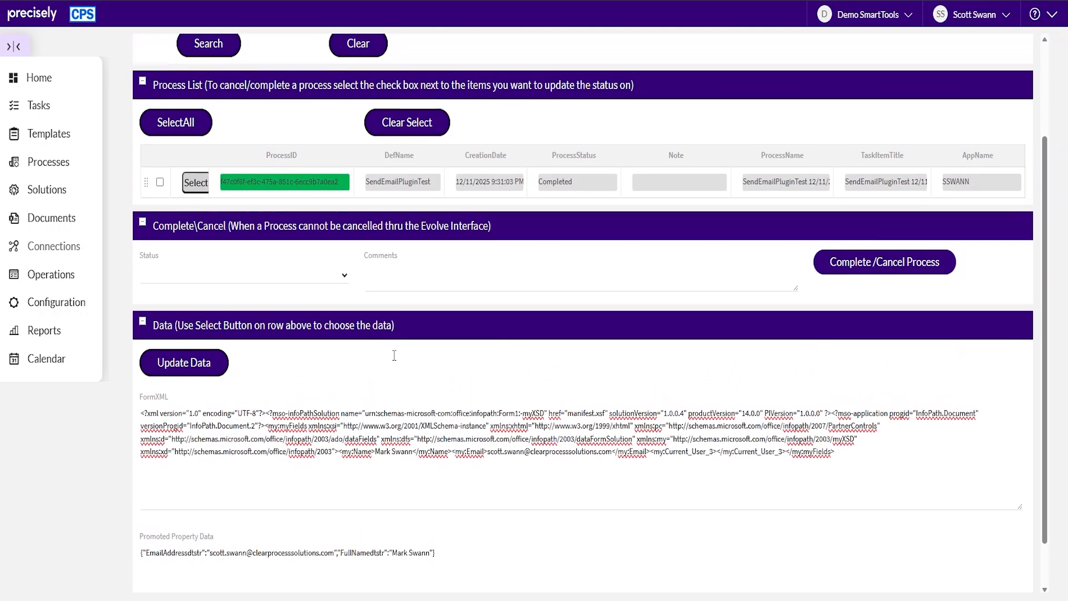
pyautogui.scroll(2, 292, 211)
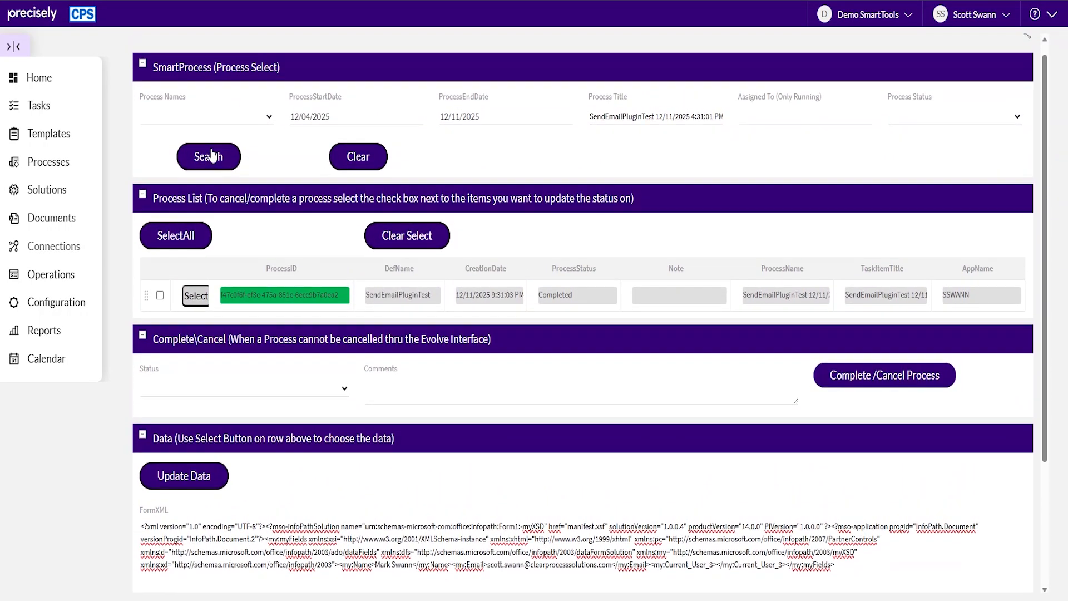
pyautogui.click(213, 156)
pyautogui.click(198, 300)
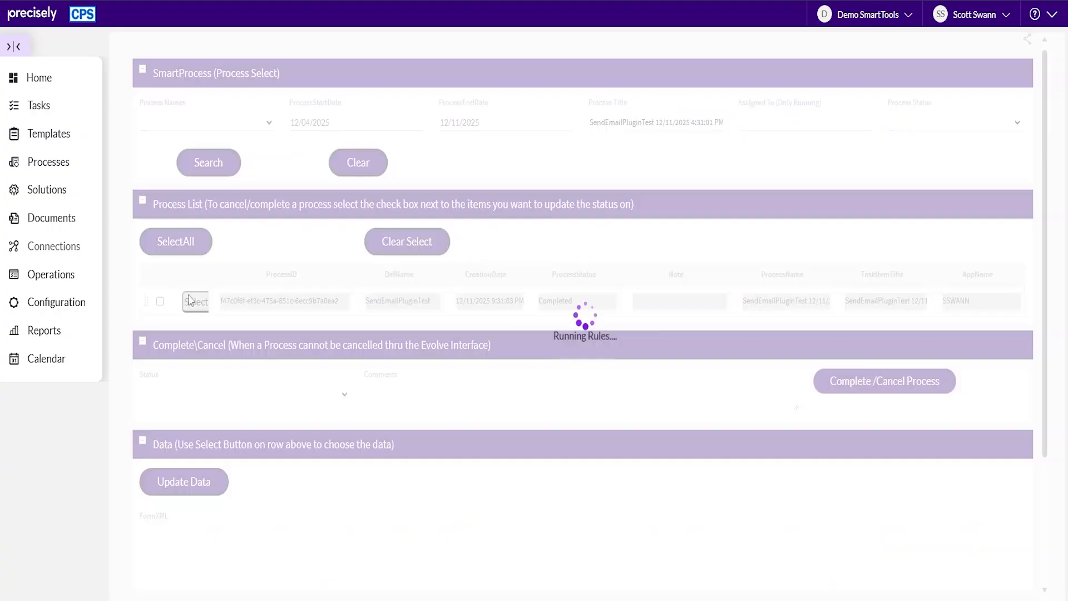
# Check the person's name in the reloaded FormXML and Promoted Property Data of the selected process
pyautogui.scroll(-4, 420, 405)
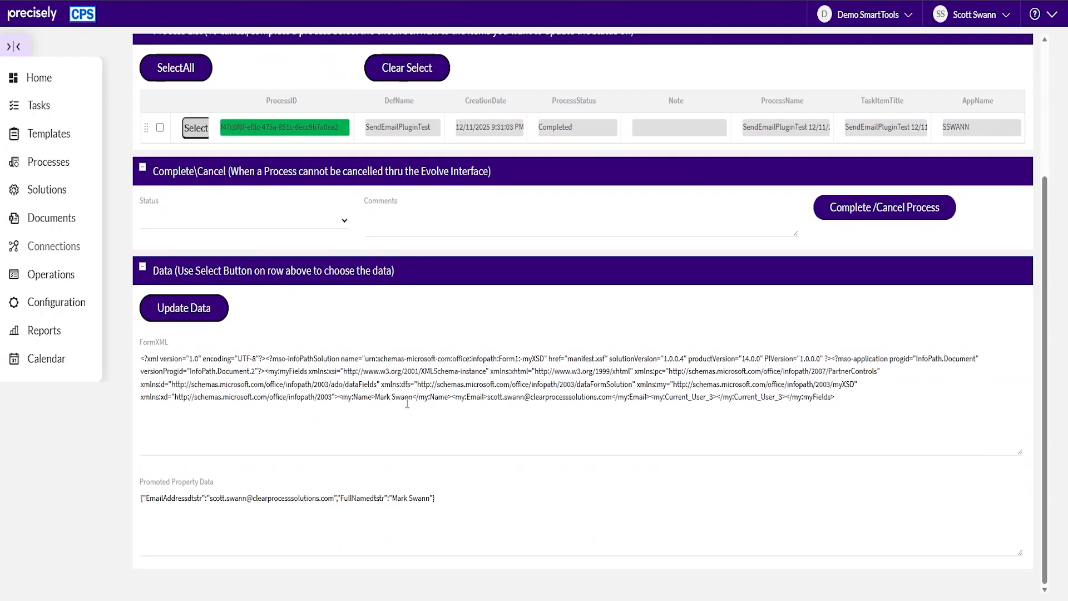
pyautogui.doubleClick(383, 397)
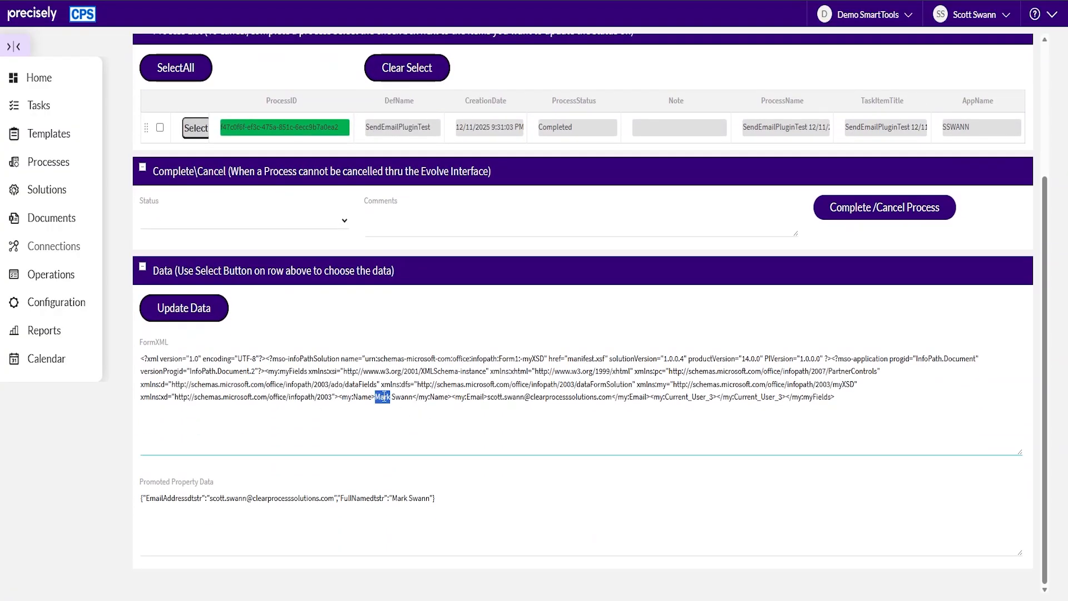
pyautogui.doubleClick(400, 498)
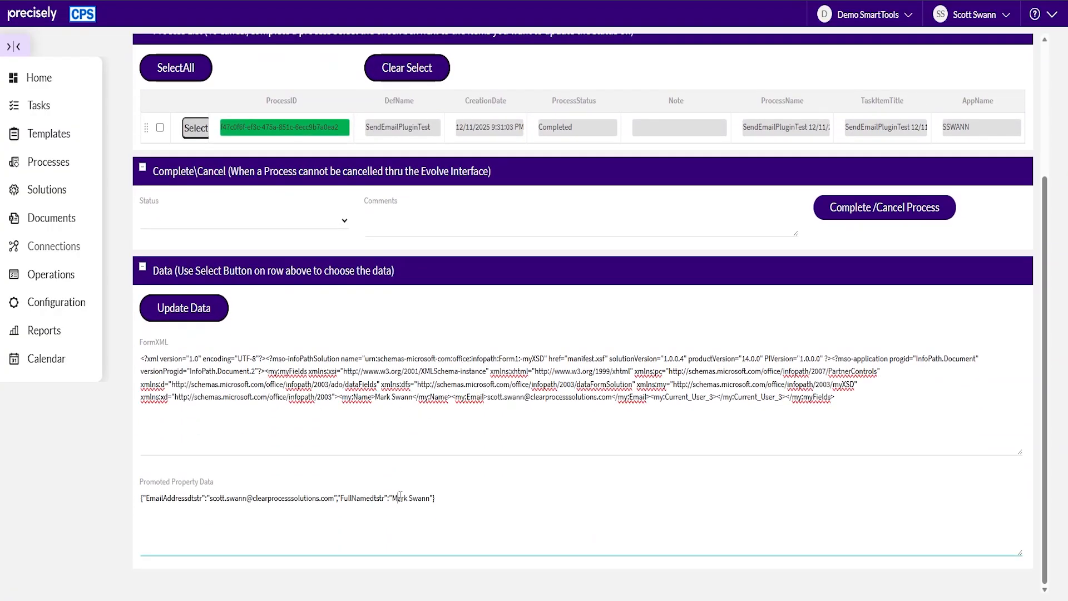
pyautogui.click(531, 438)
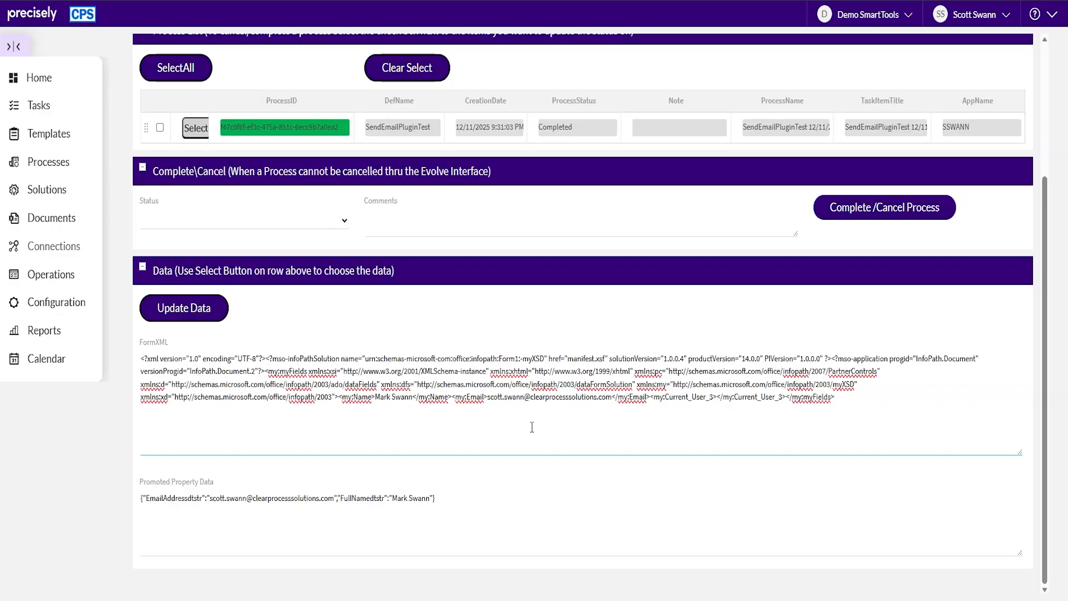
# Review the status choices available for completing or cancelling a process, leaving the status blank
pyautogui.click(345, 222)
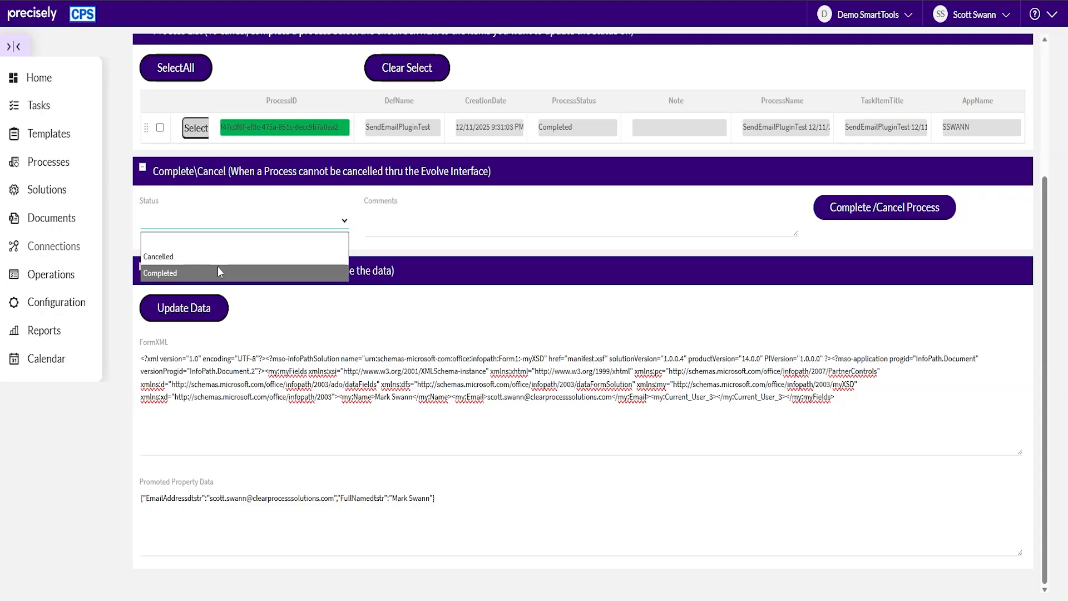
pyautogui.click(667, 496)
pyautogui.scroll(3, 675, 375)
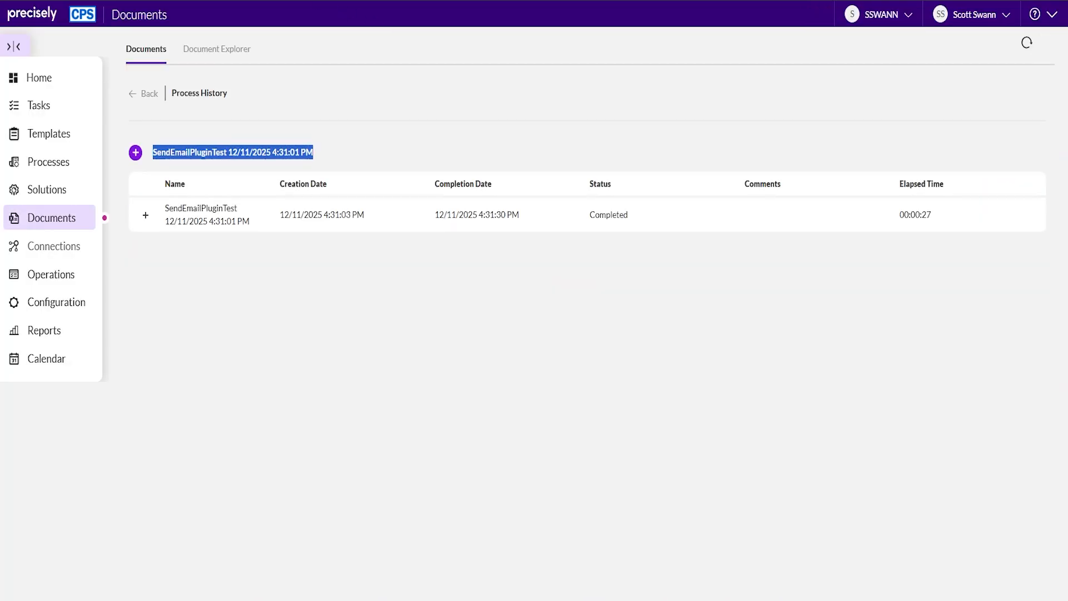
# Go back from the process history to the documents list, refresh it, and check the document's FullName column
pyautogui.click(149, 94)
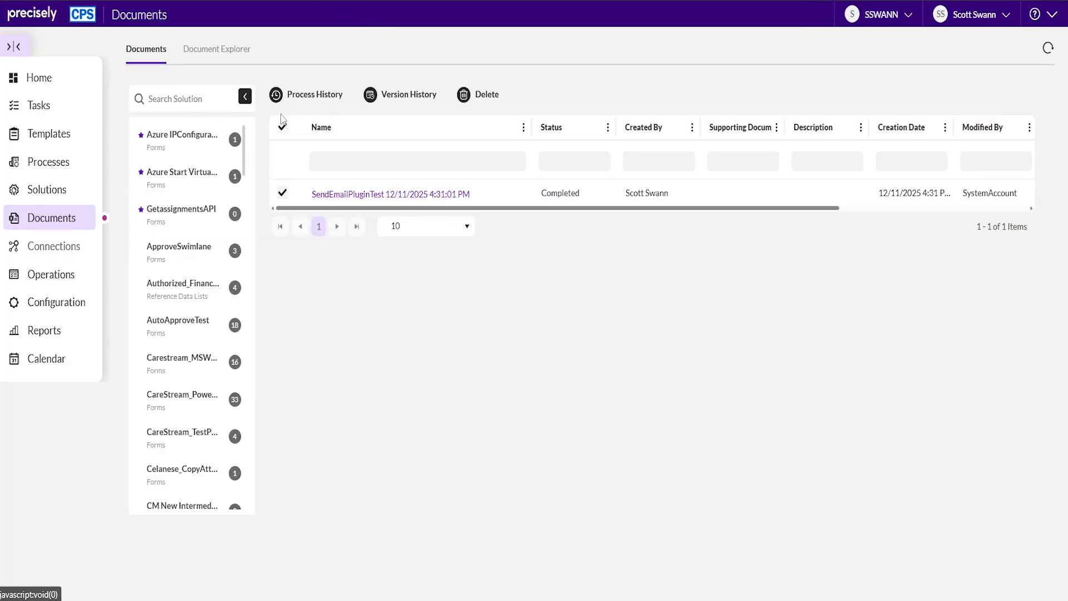
pyautogui.click(1048, 49)
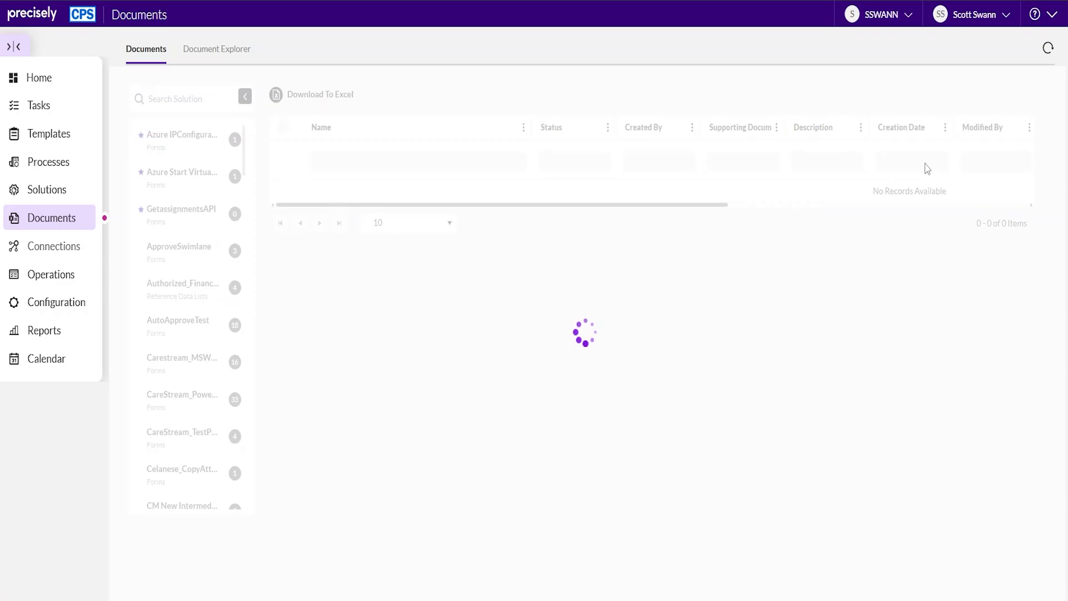
pyautogui.click(903, 209)
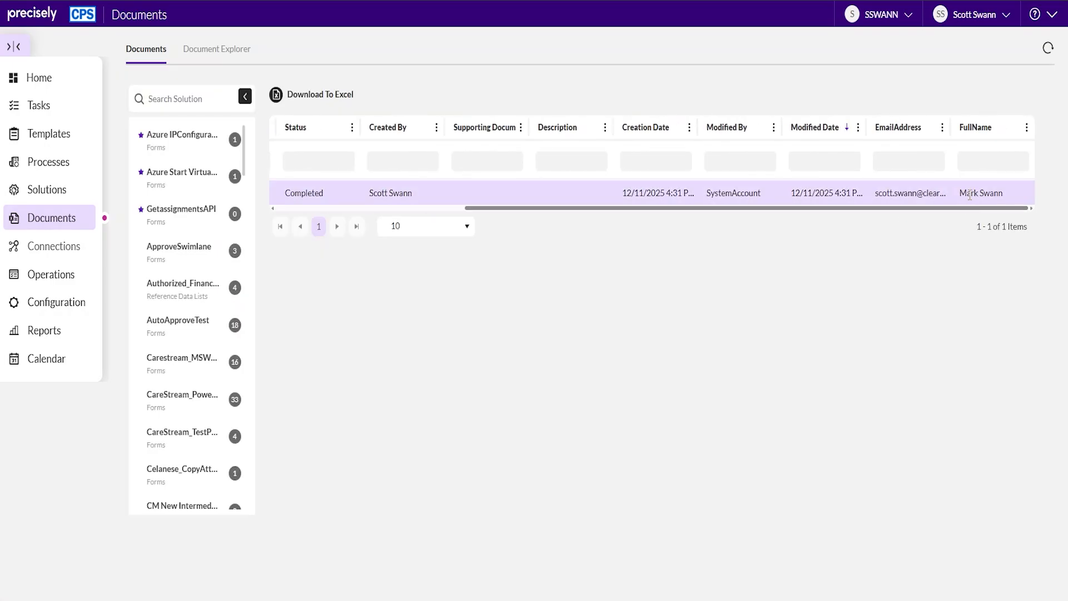
# Open the SendEmailPluginTest 12/11/2025 4:31:01 PM document and check the Name field in its form
pyautogui.click(296, 209)
pyautogui.click(334, 195)
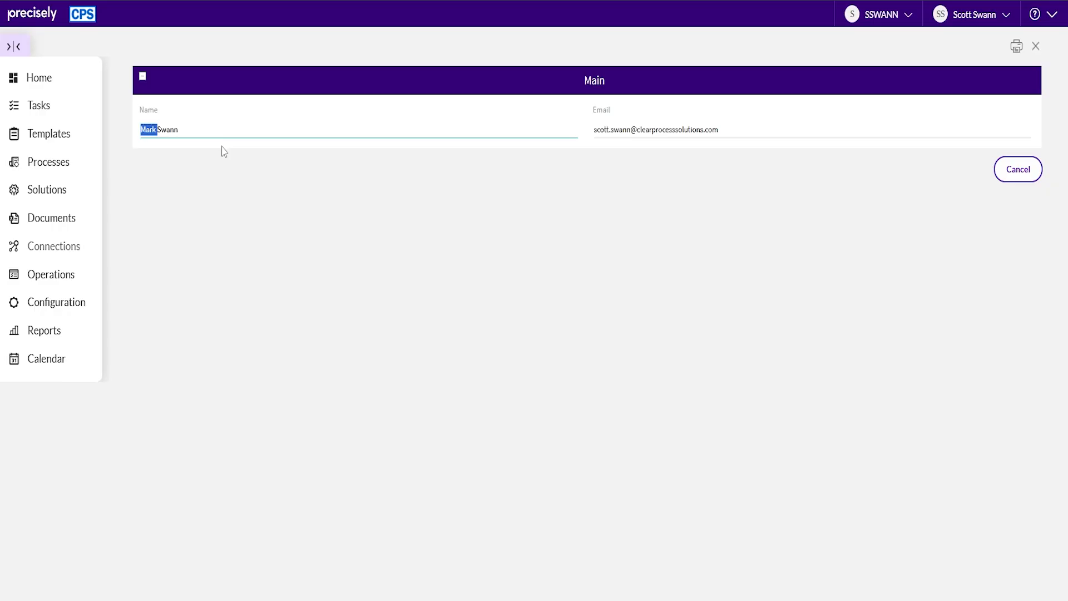
pyautogui.click(245, 163)
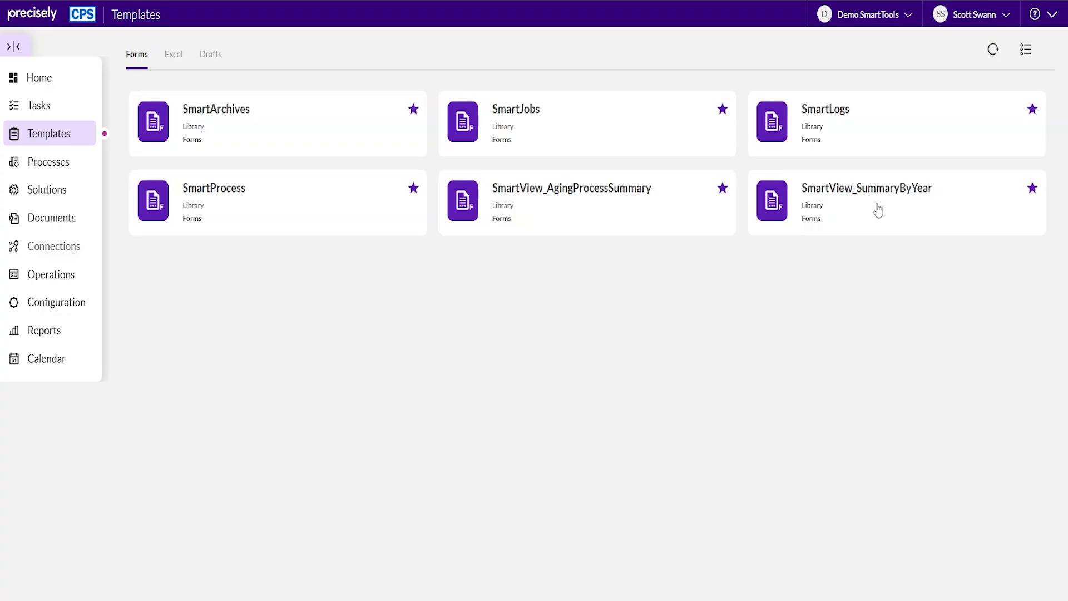
# Open the SmartView_SummaryByYear form and retrieve its data for all applications and solutions
pyautogui.click(865, 199)
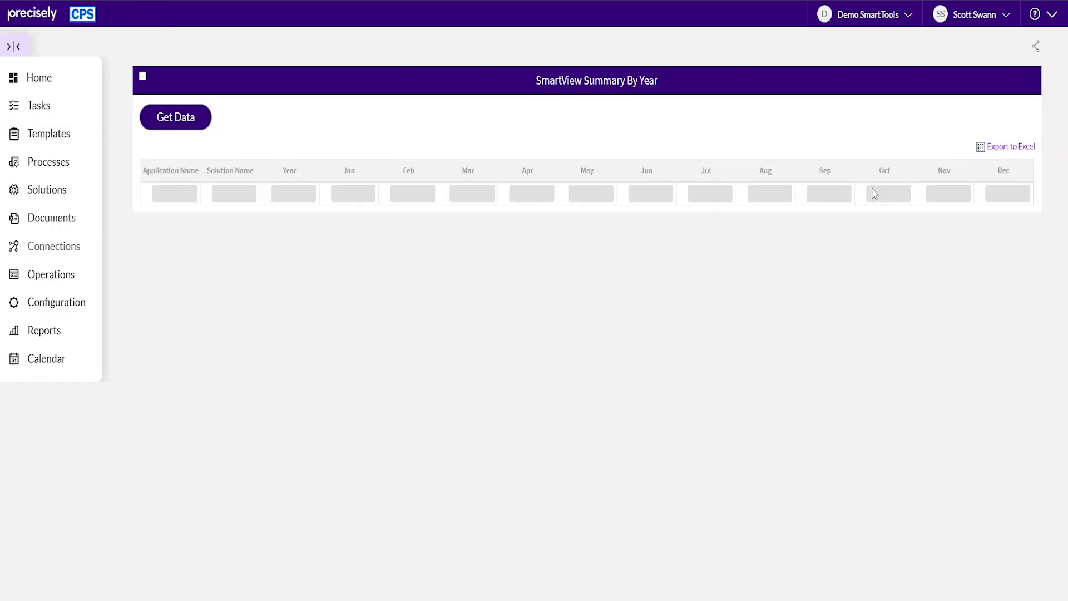
pyautogui.click(198, 124)
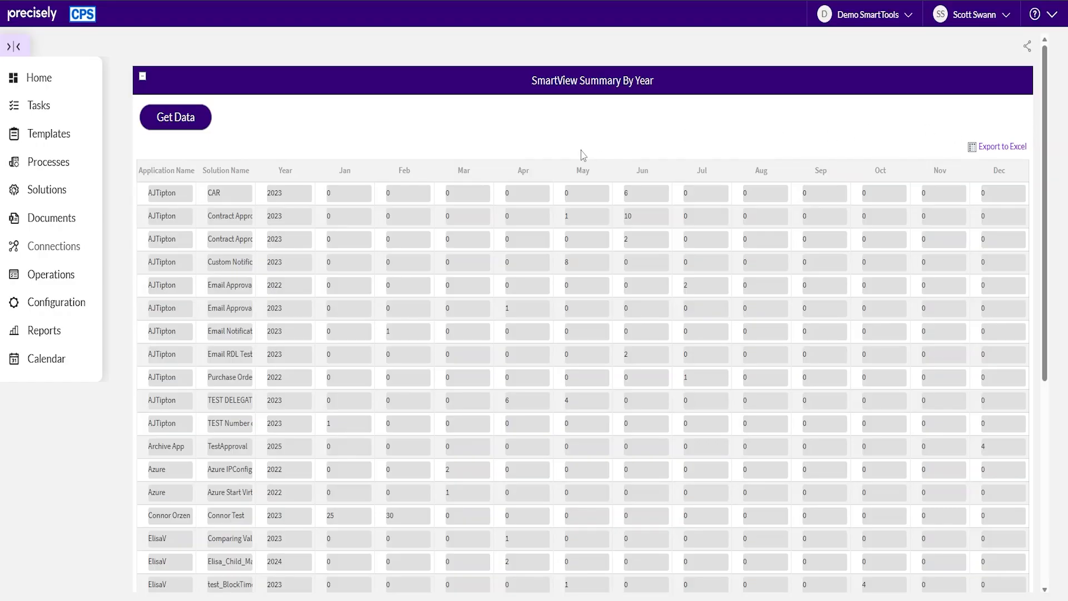
# Leave the yearly summary for the template list, open the SmartView_AgingProcessSummary form, and retrieve its data
pyautogui.click(48, 135)
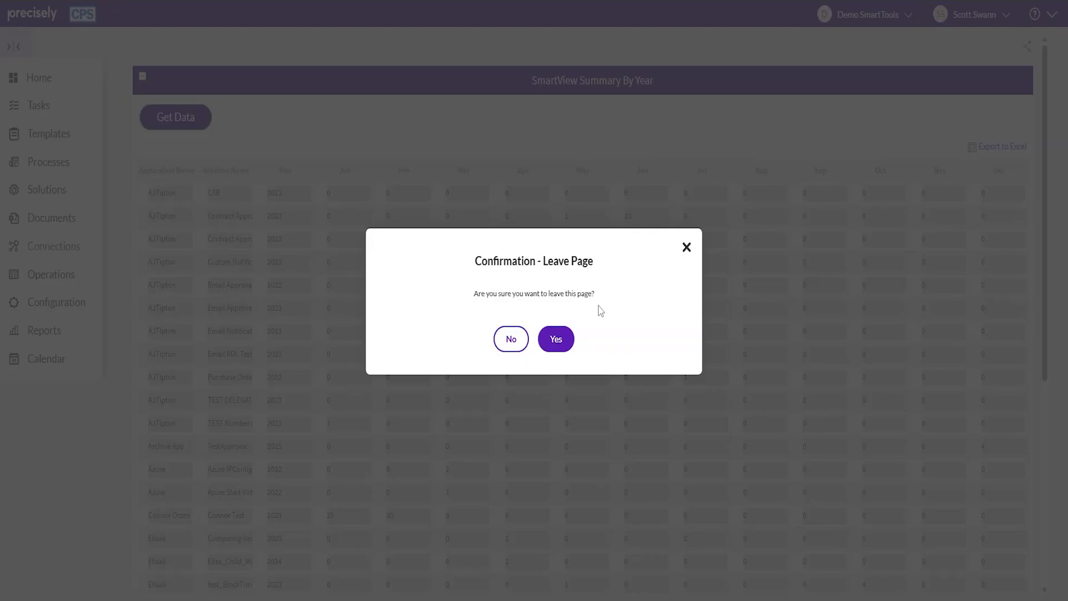
pyautogui.click(562, 342)
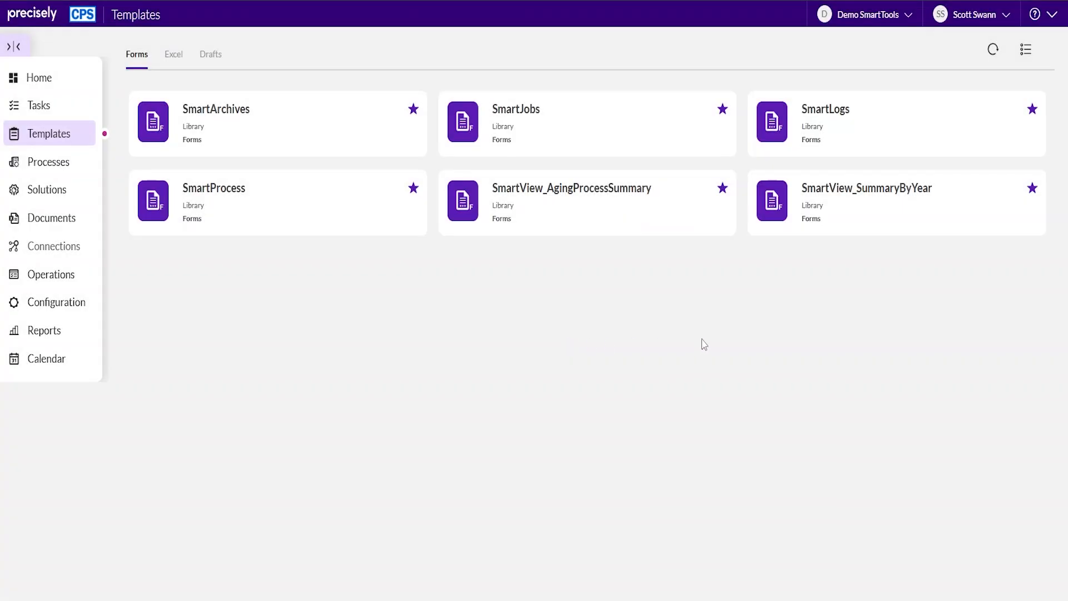
pyautogui.click(612, 190)
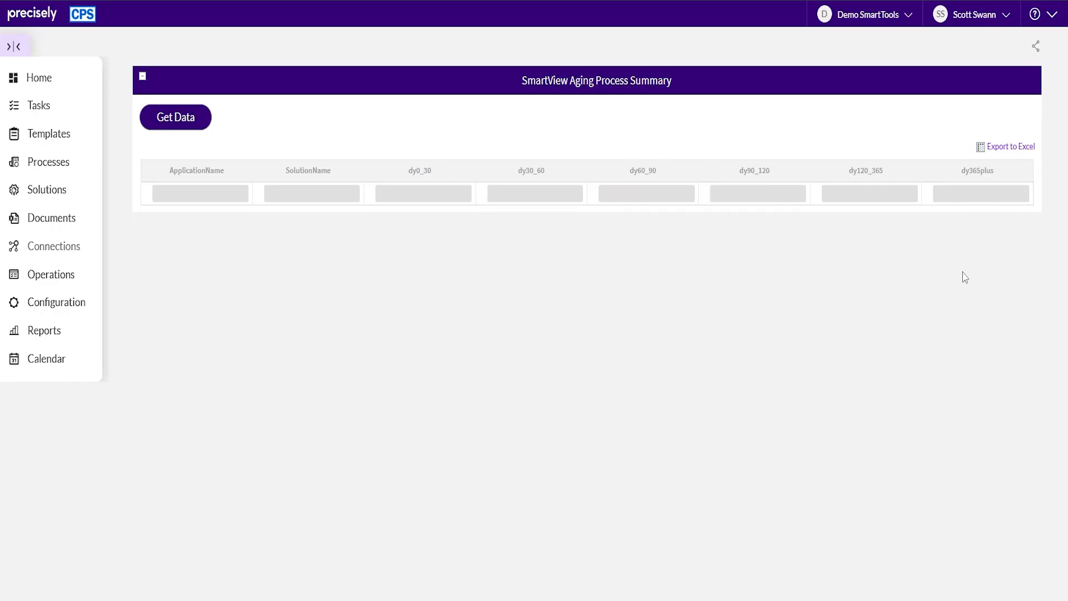
pyautogui.click(198, 119)
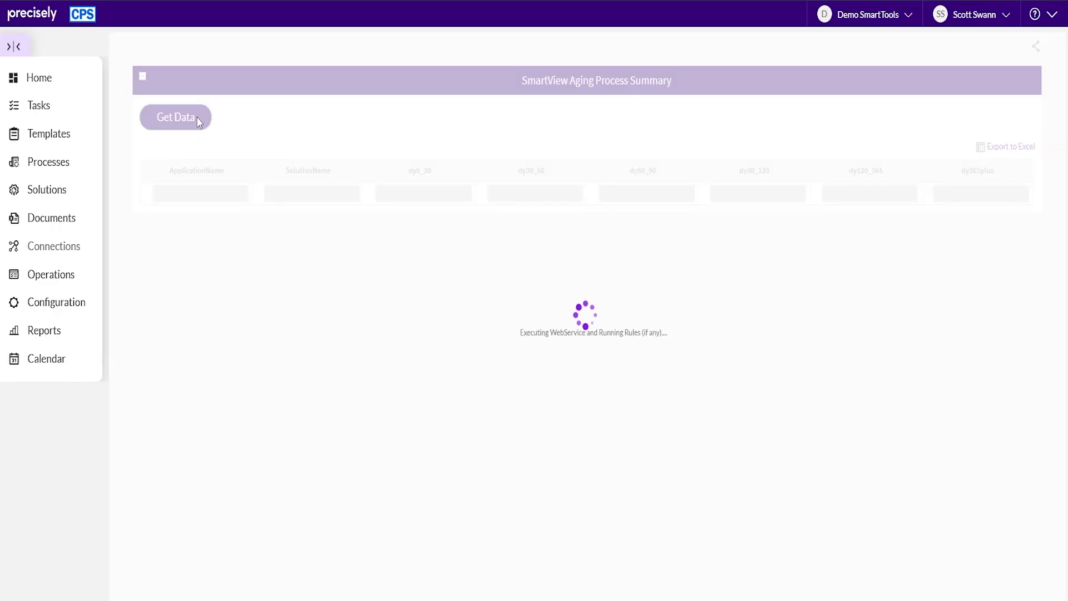